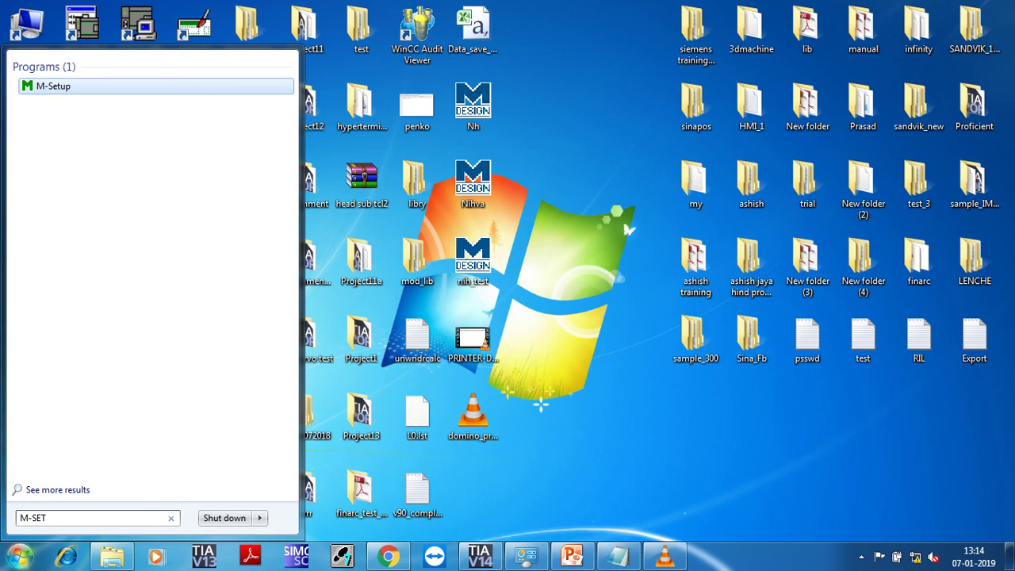
# Launch M-Setup and upload the printer's current settings through the Standard COM 1 connection.
pyautogui.press('Return')
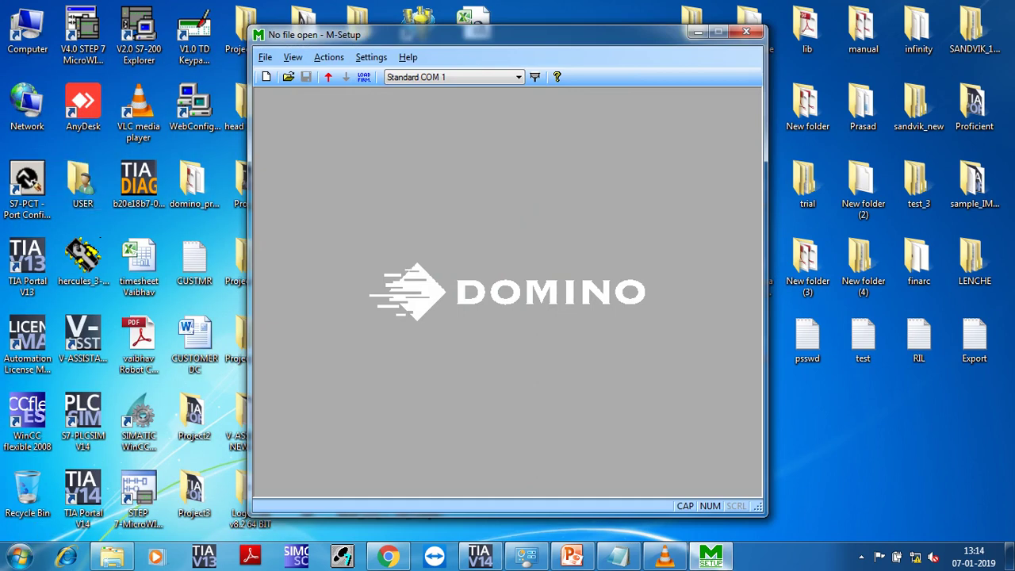
pyautogui.click(328, 76)
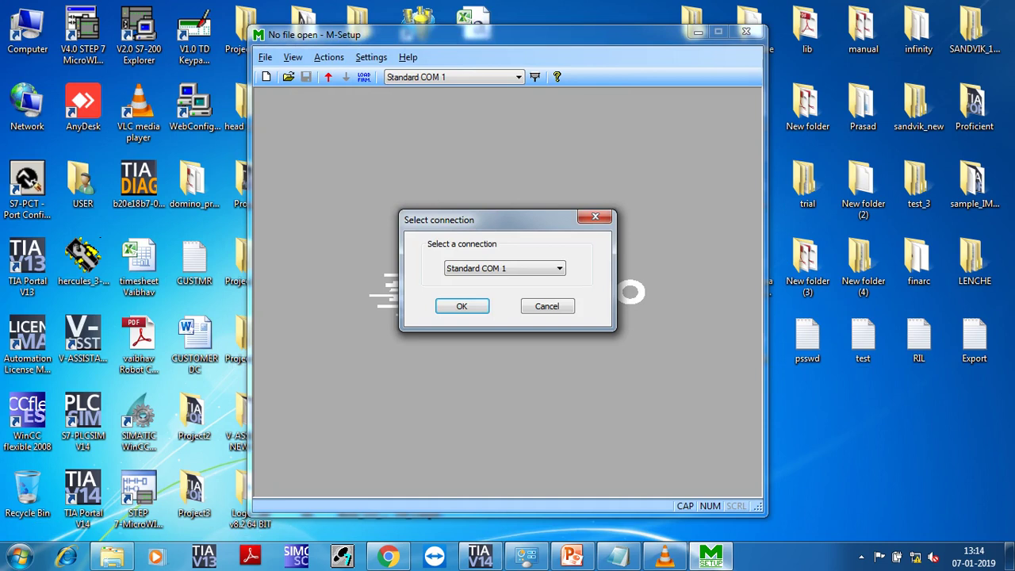
pyautogui.click(462, 306)
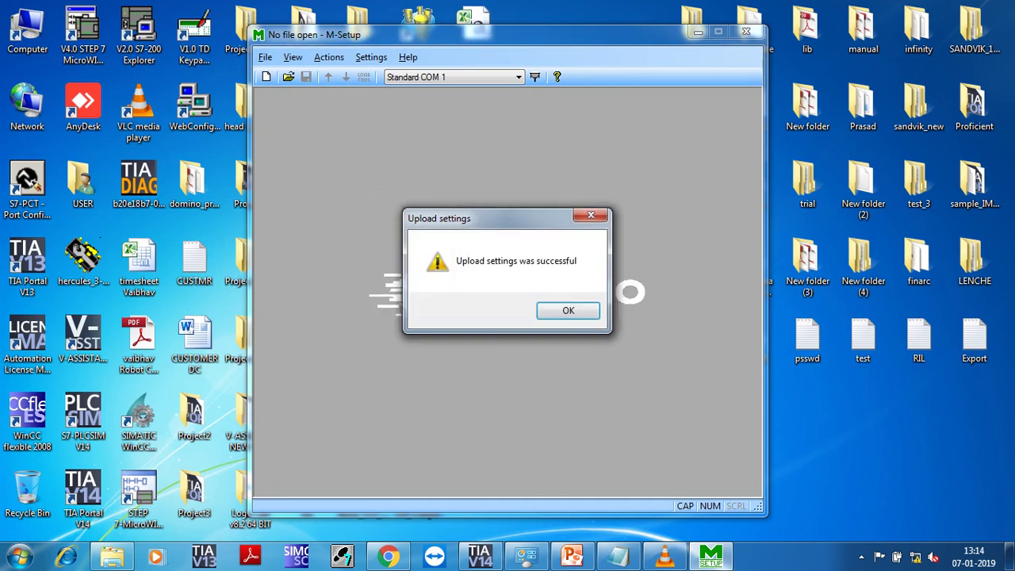
pyautogui.click(568, 310)
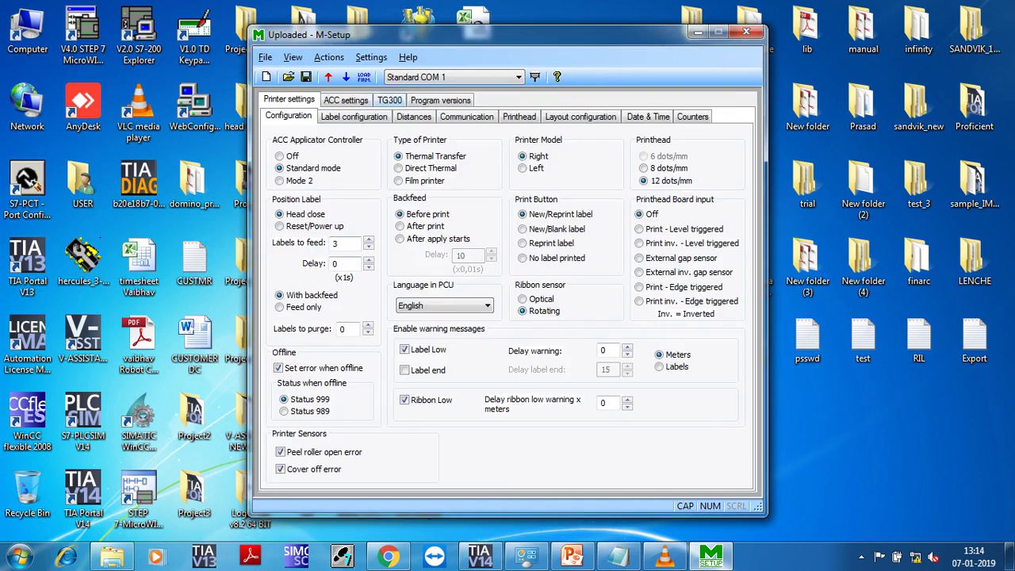
# Disable special characters for Ch1, Ch2 and Ethernet/RS485 in the printer's communication settings.
pyautogui.click(466, 116)
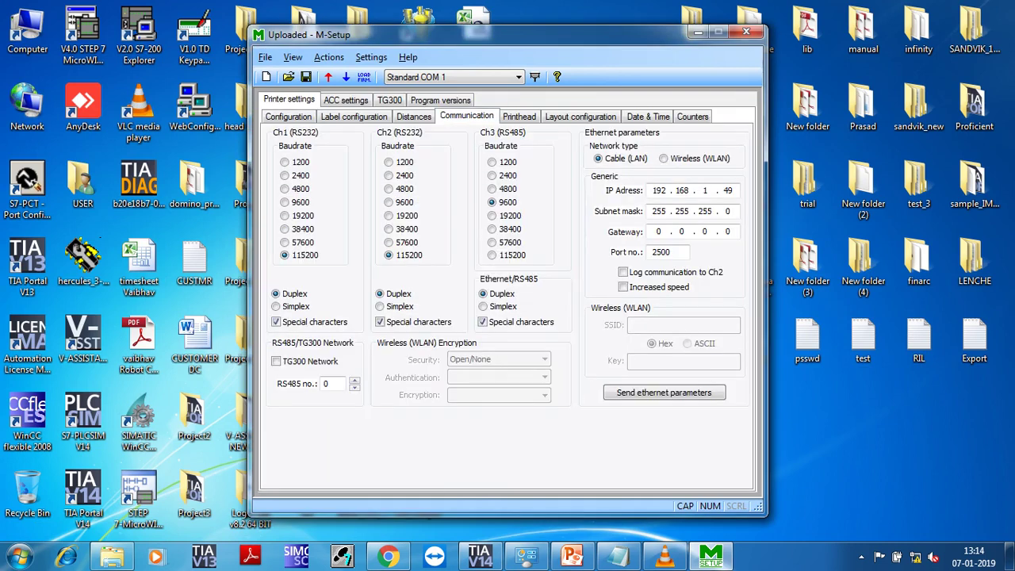
pyautogui.click(276, 322)
pyautogui.click(380, 321)
pyautogui.click(482, 321)
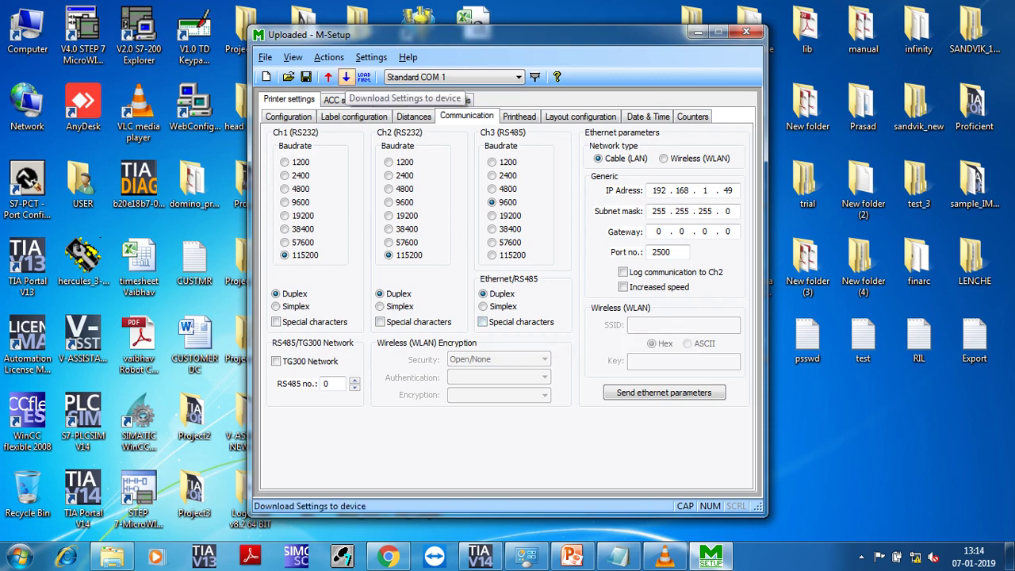
# Download the settings to the controller over Standard COM 1 and close M-Setup without saving the uploaded configuration.
pyautogui.click(346, 77)
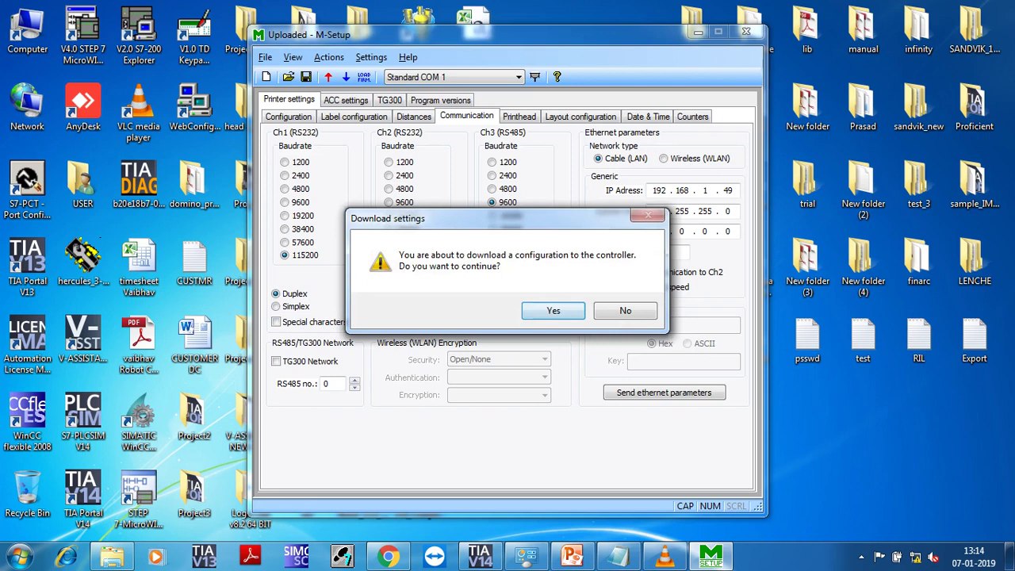
pyautogui.press('Return')
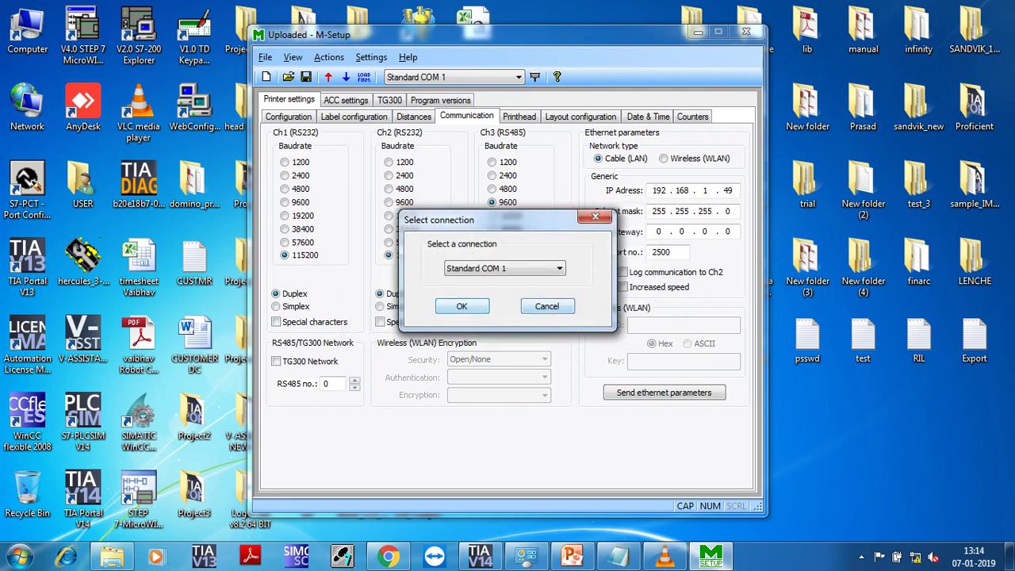
pyautogui.press('Return')
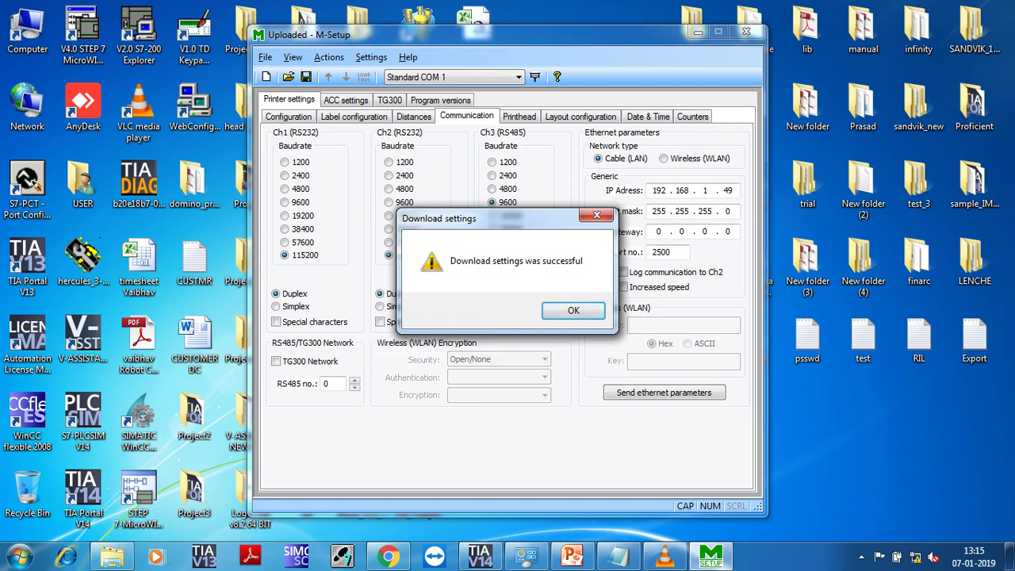
pyautogui.click(562, 309)
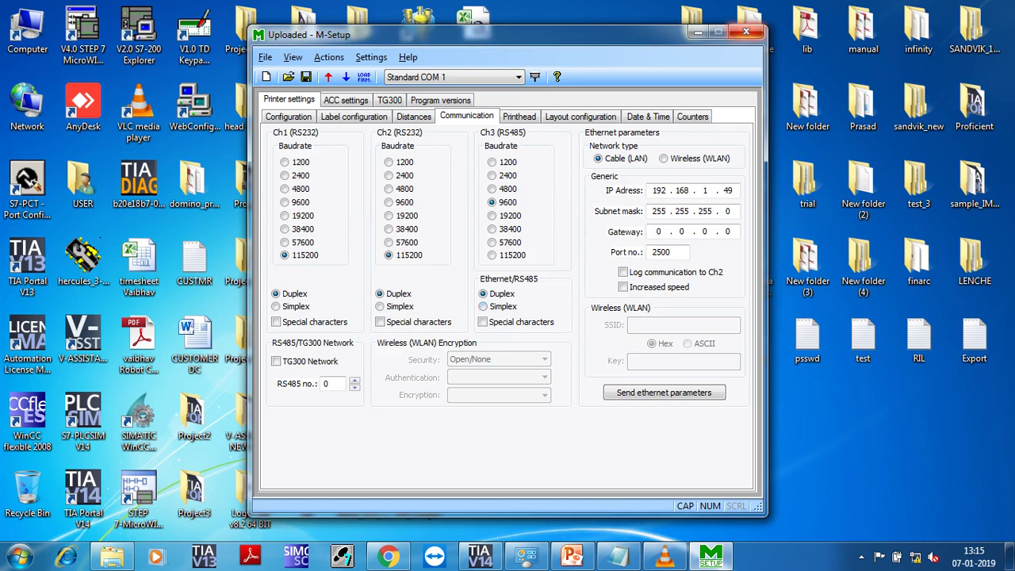
pyautogui.click(746, 32)
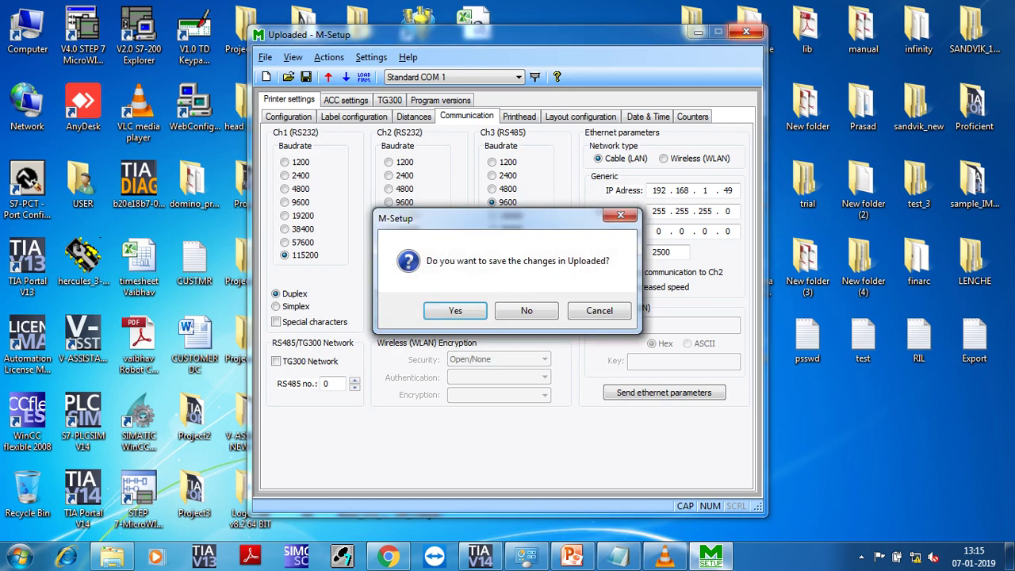
pyautogui.click(526, 310)
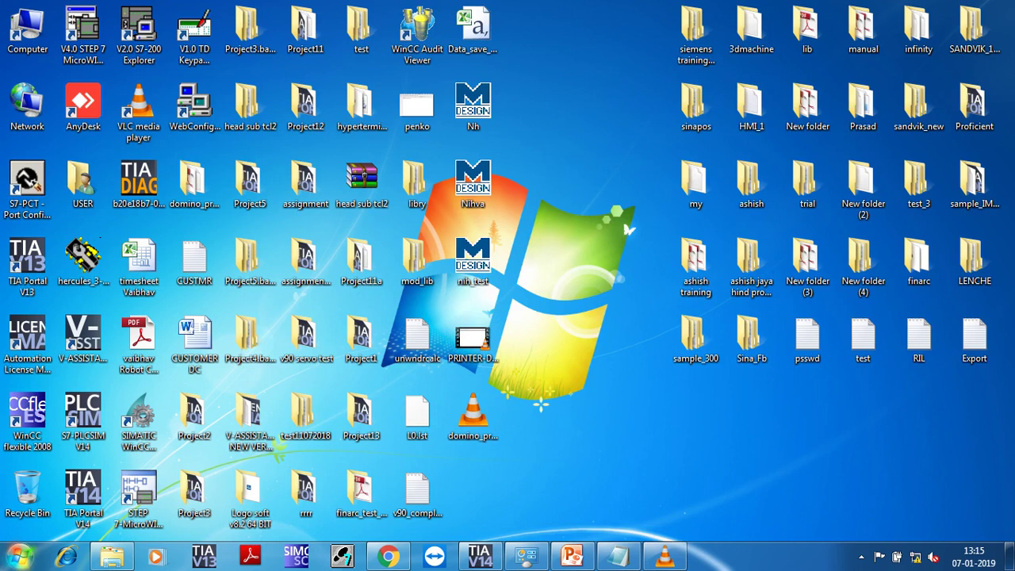
# Open the BARCODE_PRINTER label from the NIHVA_FINAL folder inside dpm on drive D in M-Design.
pyautogui.click(112, 557)
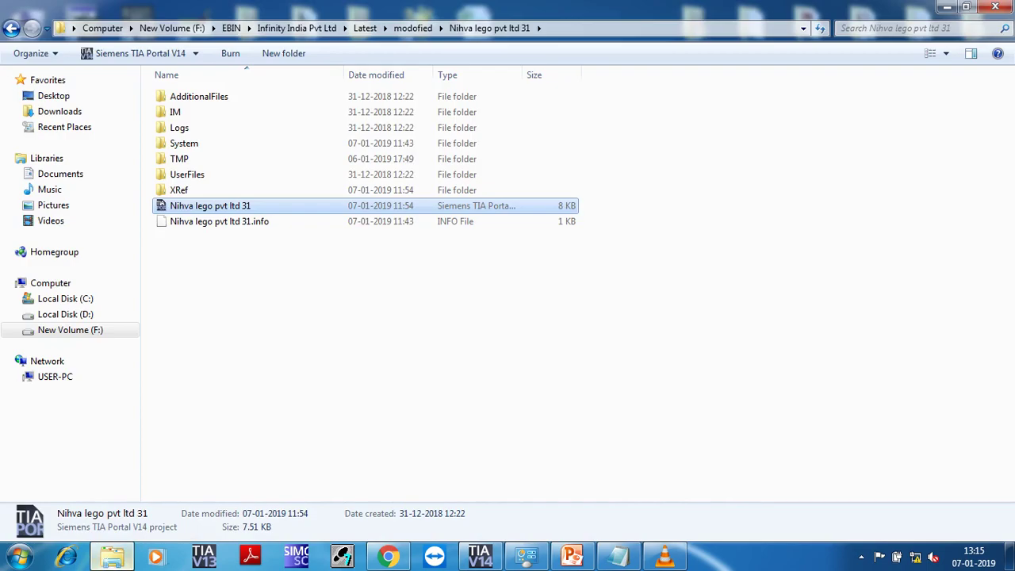
pyautogui.click(112, 557)
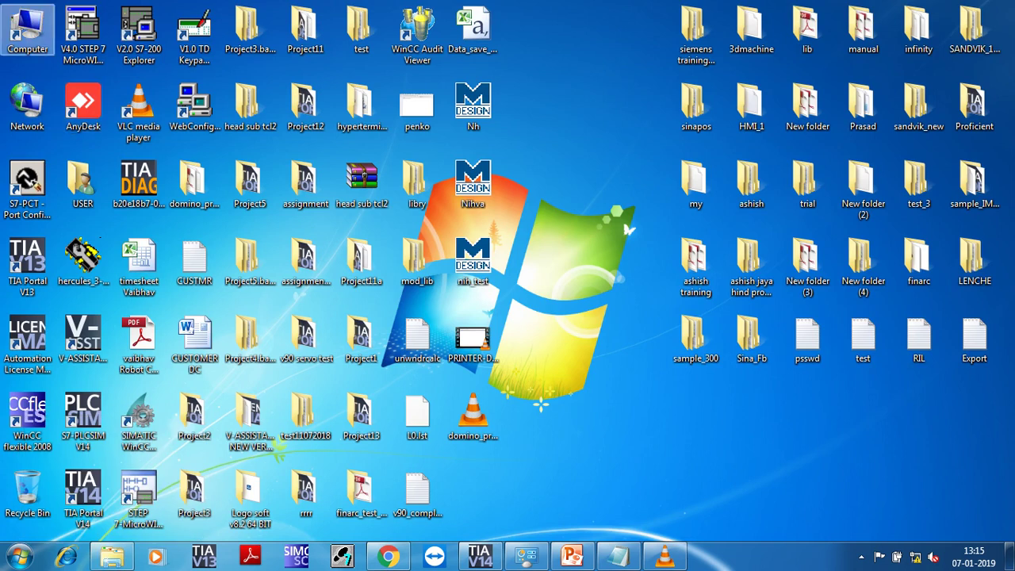
pyautogui.doubleClick(27, 27)
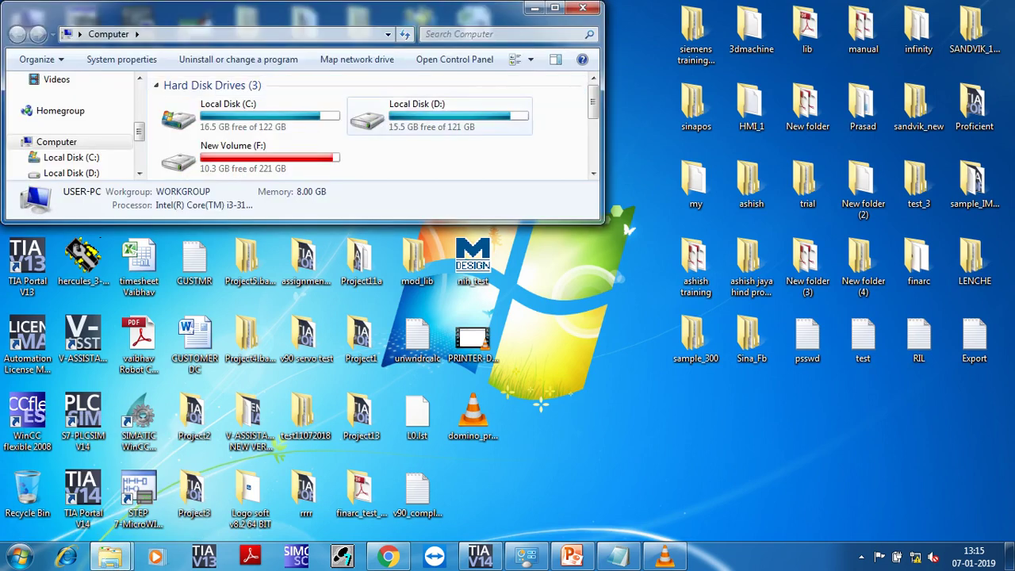
pyautogui.doubleClick(428, 115)
pyautogui.doubleClick(341, 134)
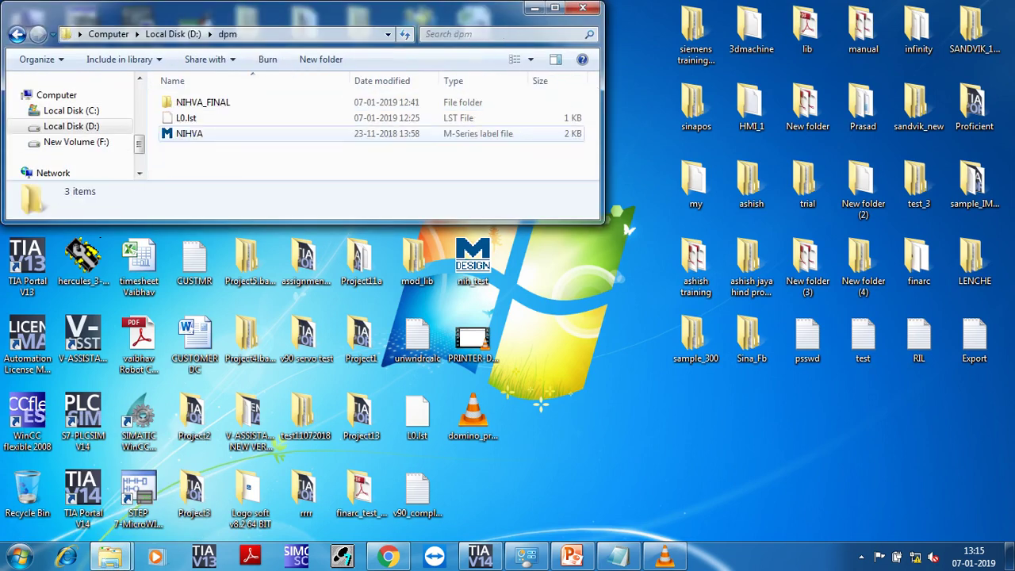
pyautogui.doubleClick(341, 101)
pyautogui.doubleClick(341, 101)
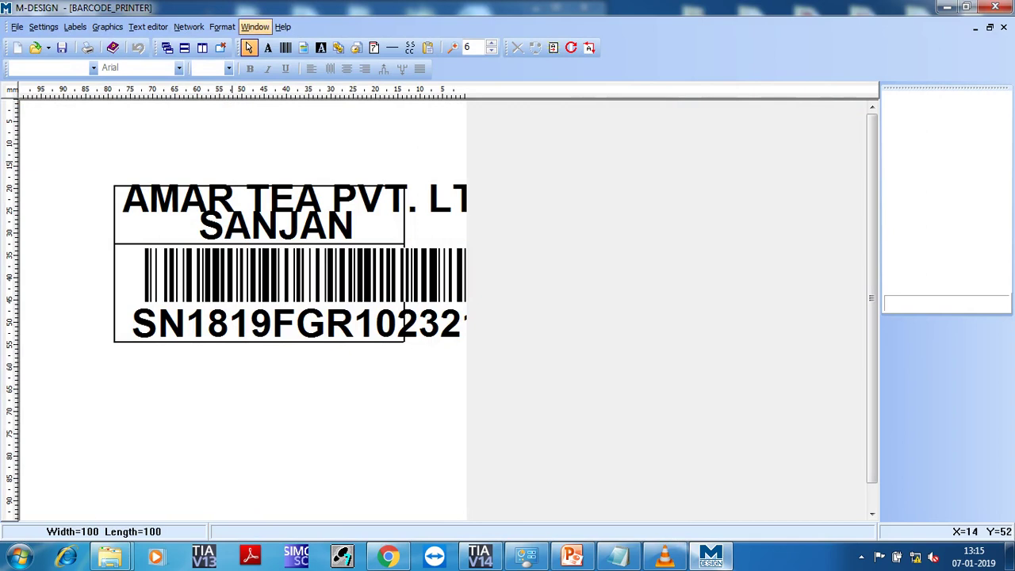
# Open the printer's variable true type font settings and delete font list 0.
pyautogui.click(222, 27)
pyautogui.click(249, 44)
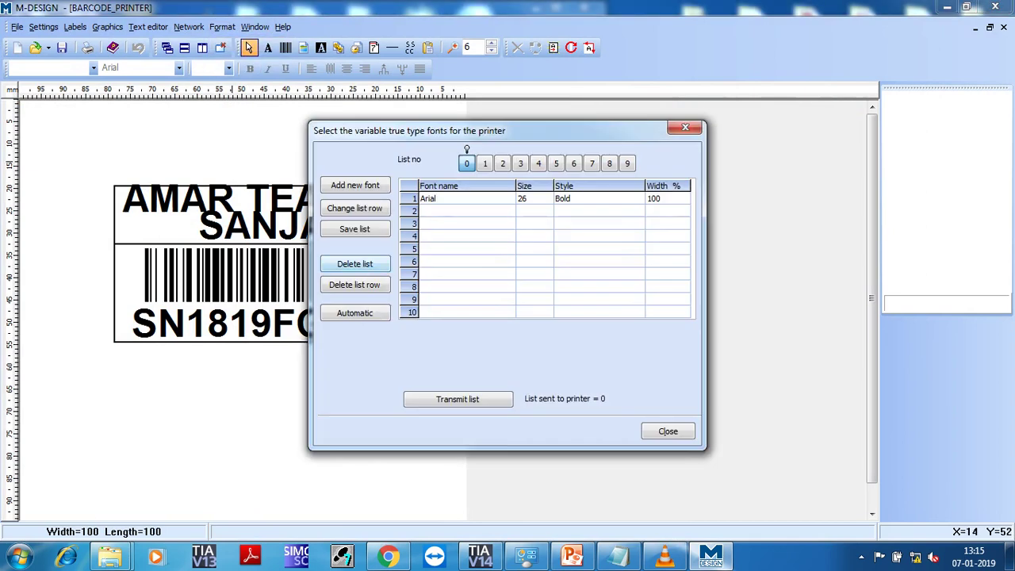
pyautogui.click(354, 263)
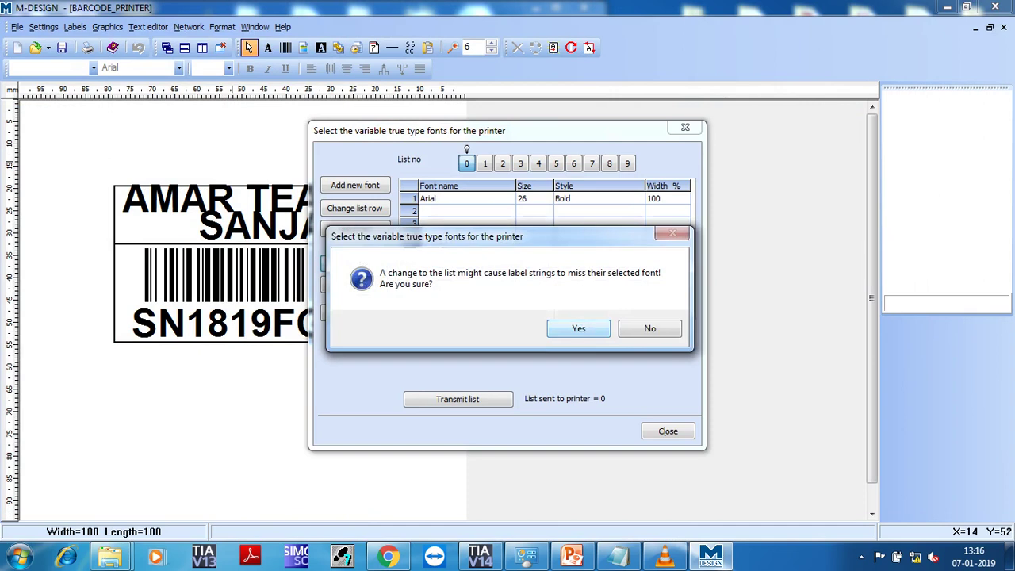
pyautogui.press('Return')
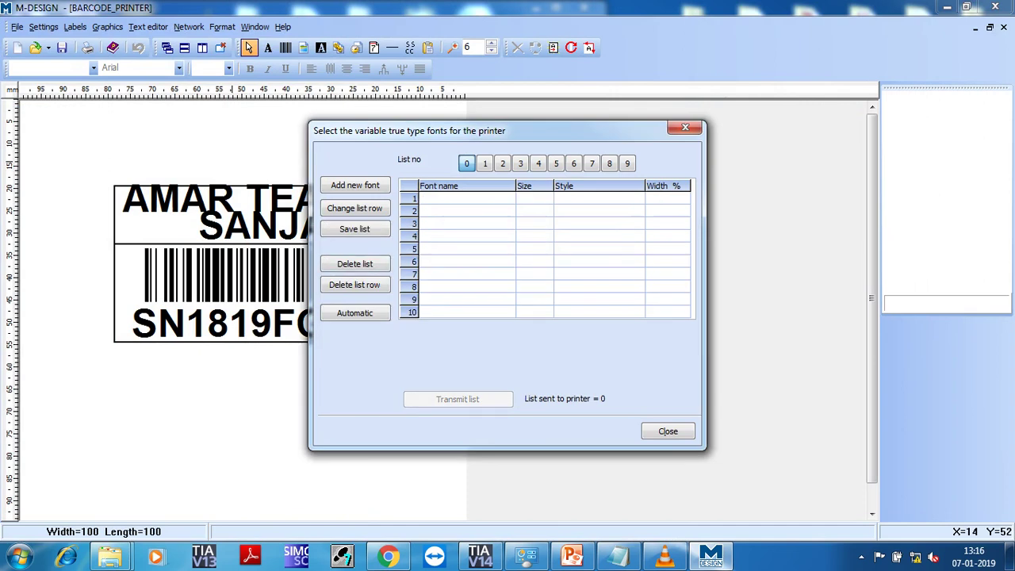
# Fill font list 0 automatically from the label's fonts and save the list.
pyautogui.click(354, 312)
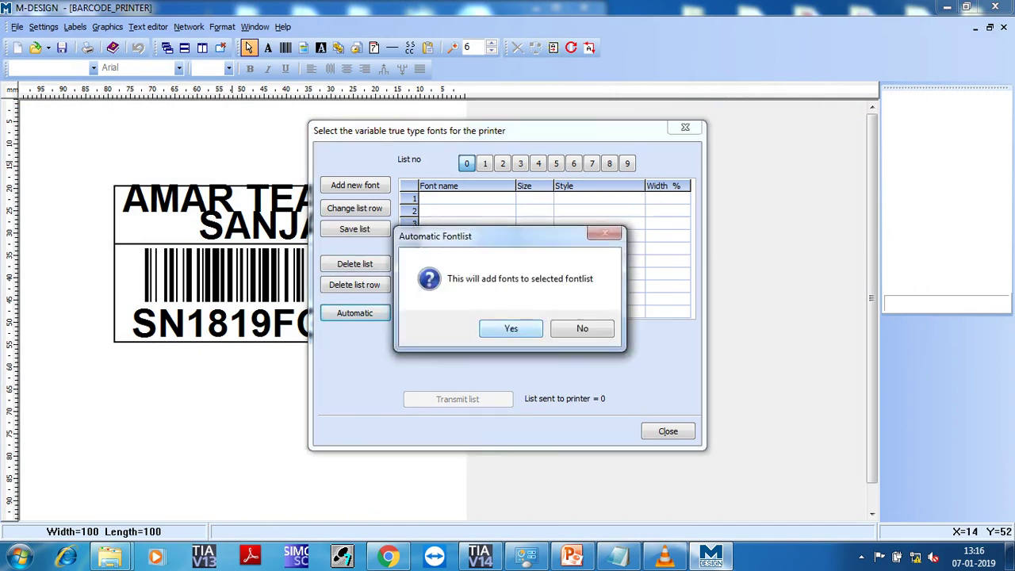
pyautogui.click(511, 328)
pyautogui.press('Return')
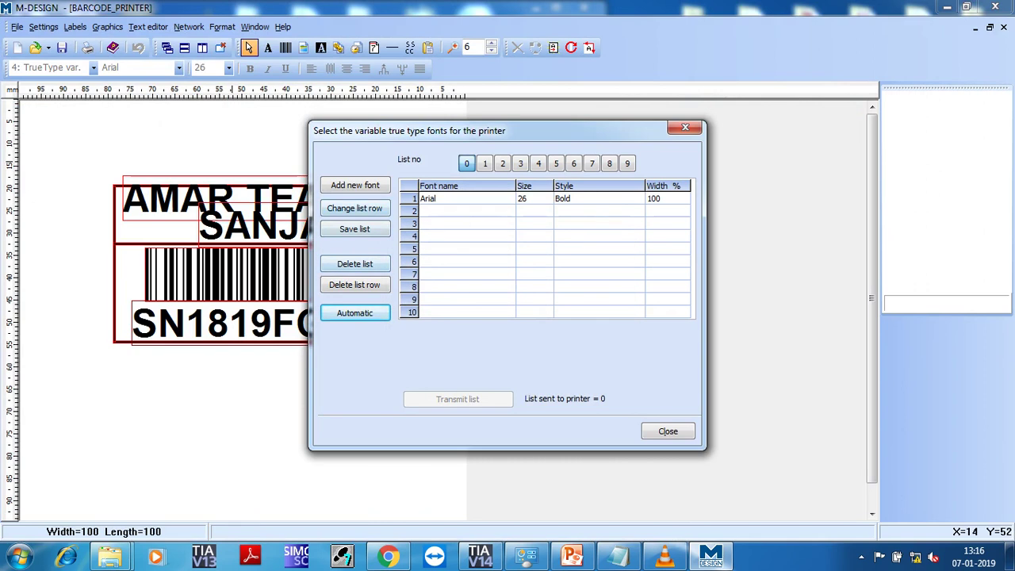
pyautogui.click(354, 228)
pyautogui.click(467, 198)
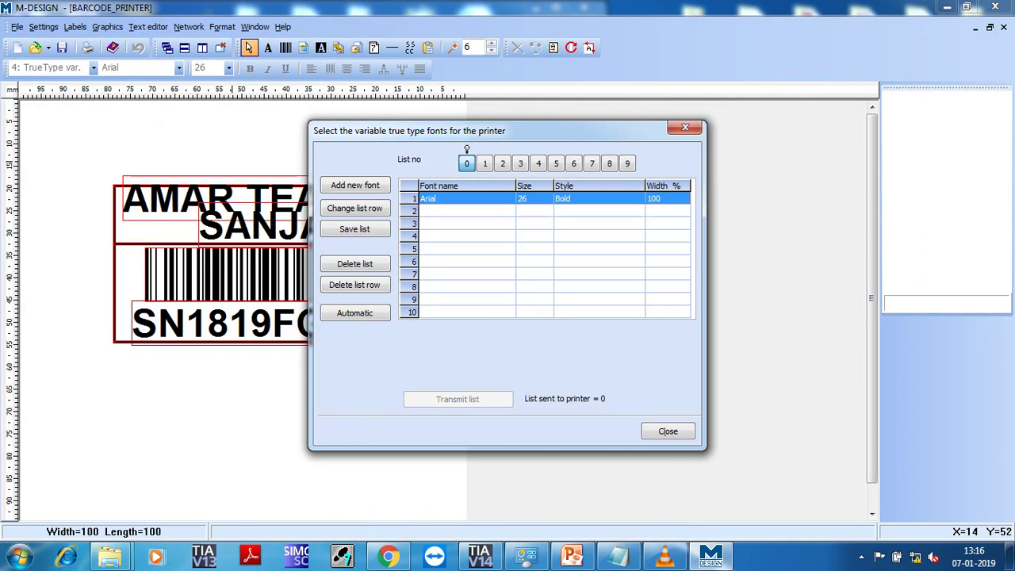
# Delete the automatically filled font list 0.
pyautogui.click(355, 264)
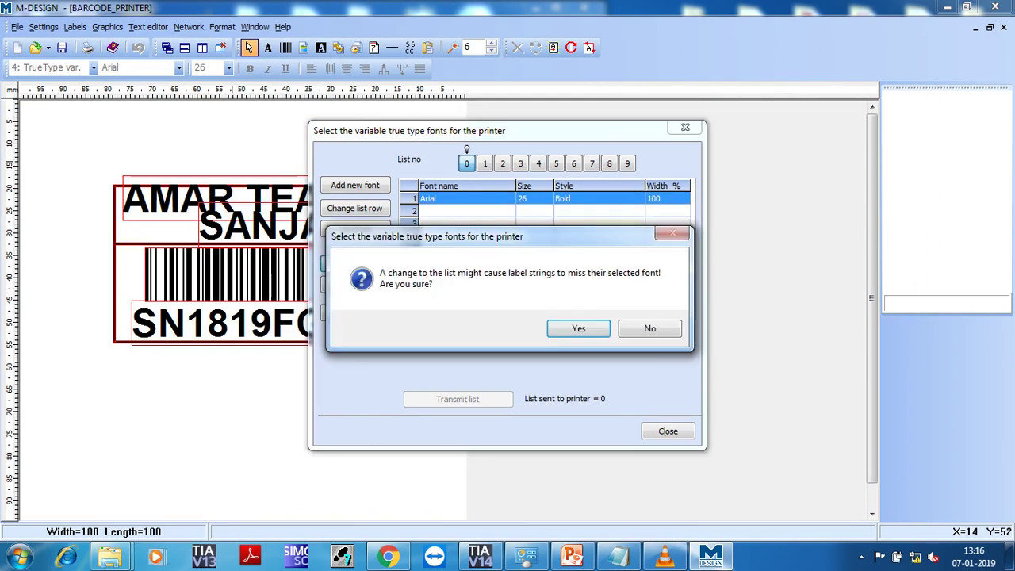
pyautogui.click(577, 328)
pyautogui.press('Return')
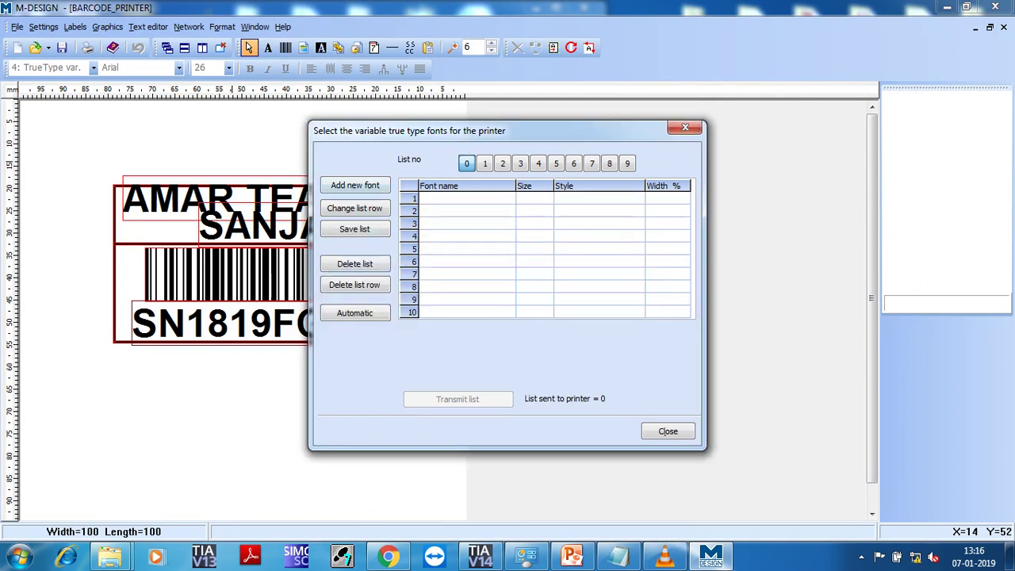
# Add Arial Bold at size 26 to font list 0 with all printable characters included.
pyautogui.press('space')
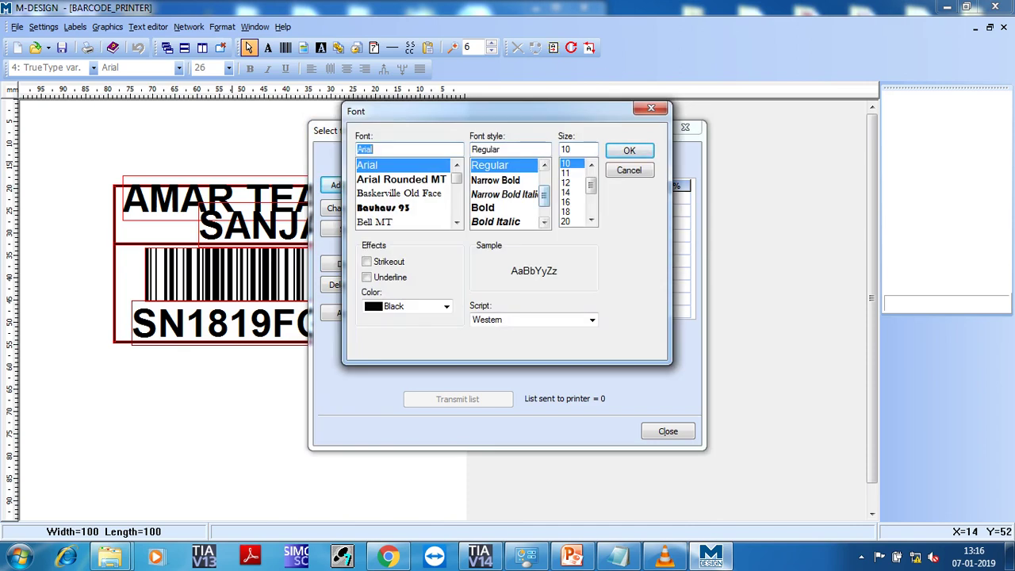
pyautogui.click(503, 207)
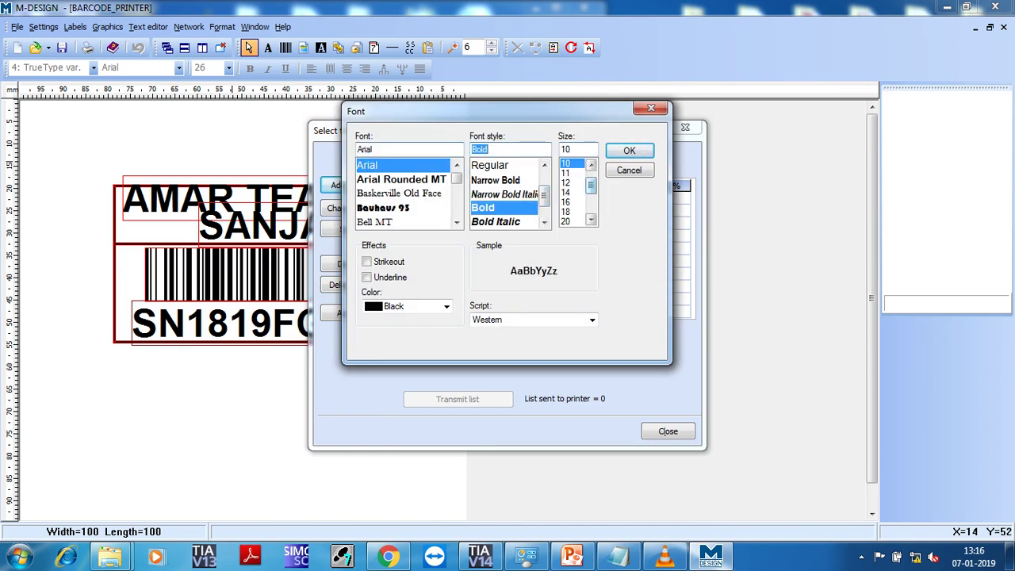
pyautogui.moveTo(591, 185); pyautogui.dragTo(591, 201)
pyautogui.click(566, 192)
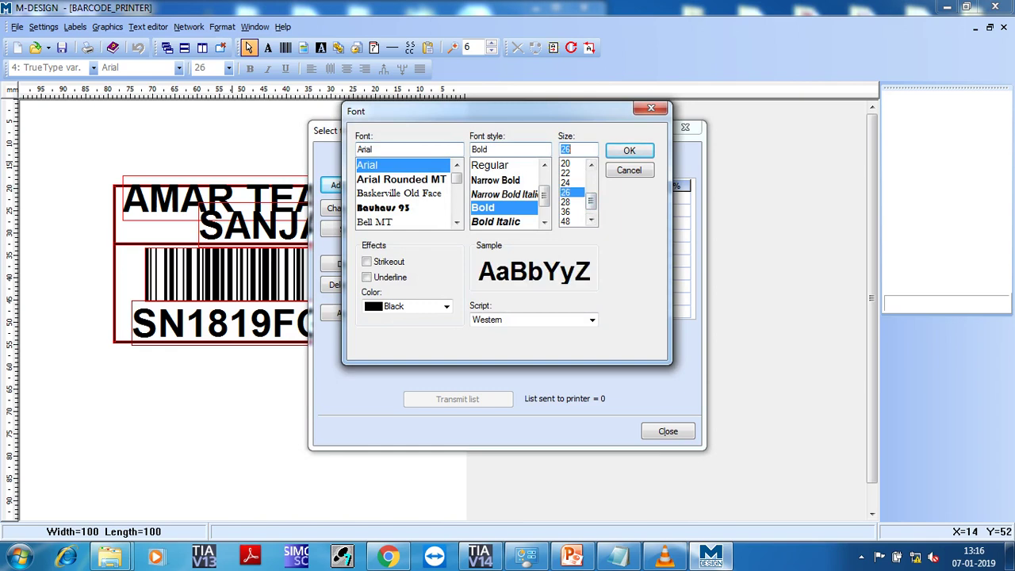
pyautogui.click(626, 150)
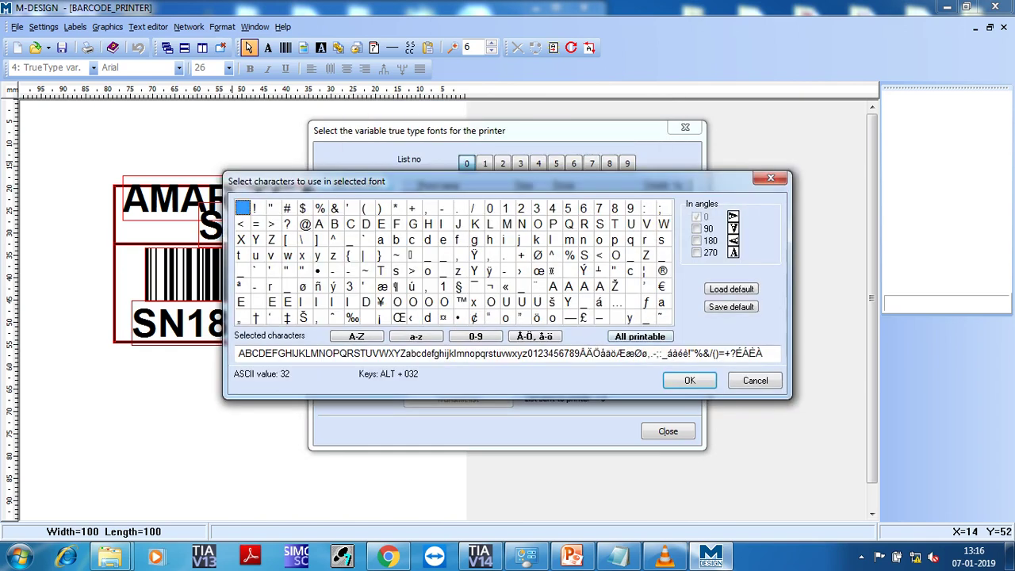
pyautogui.click(640, 337)
pyautogui.click(688, 380)
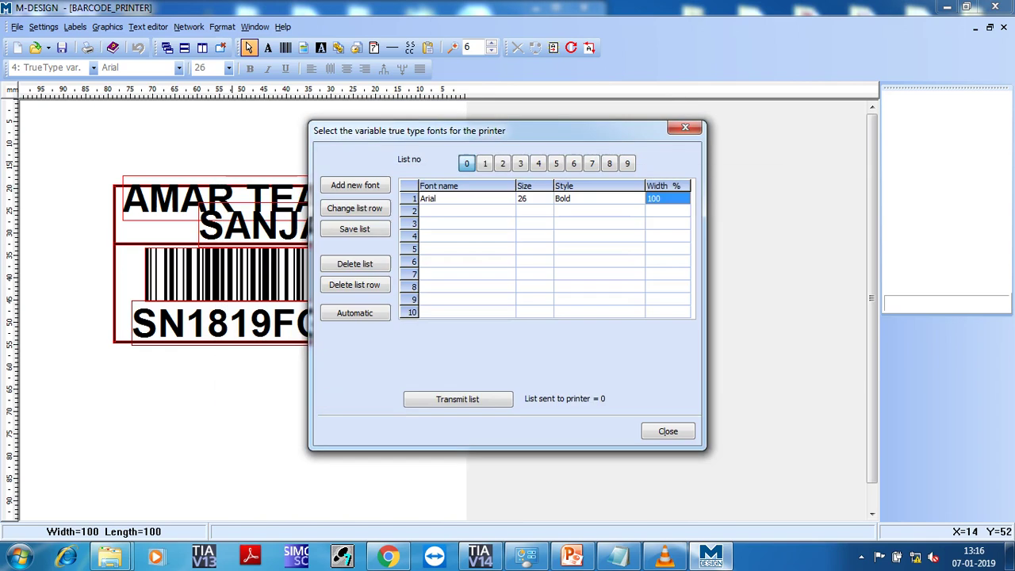
# Run the automatic font list function with the current label saved, and transmit list 0 to the printer.
pyautogui.click(354, 312)
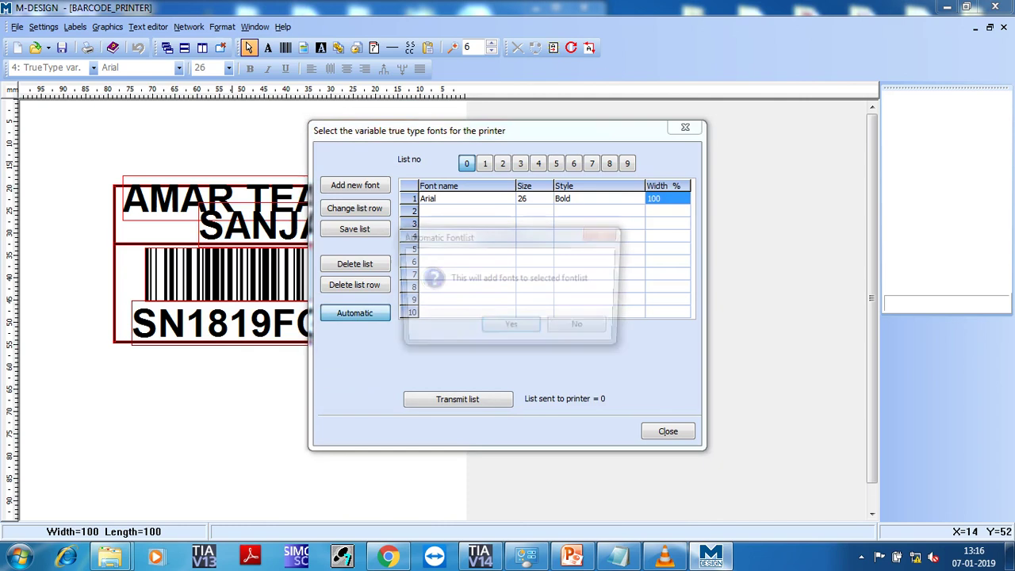
pyautogui.click(511, 328)
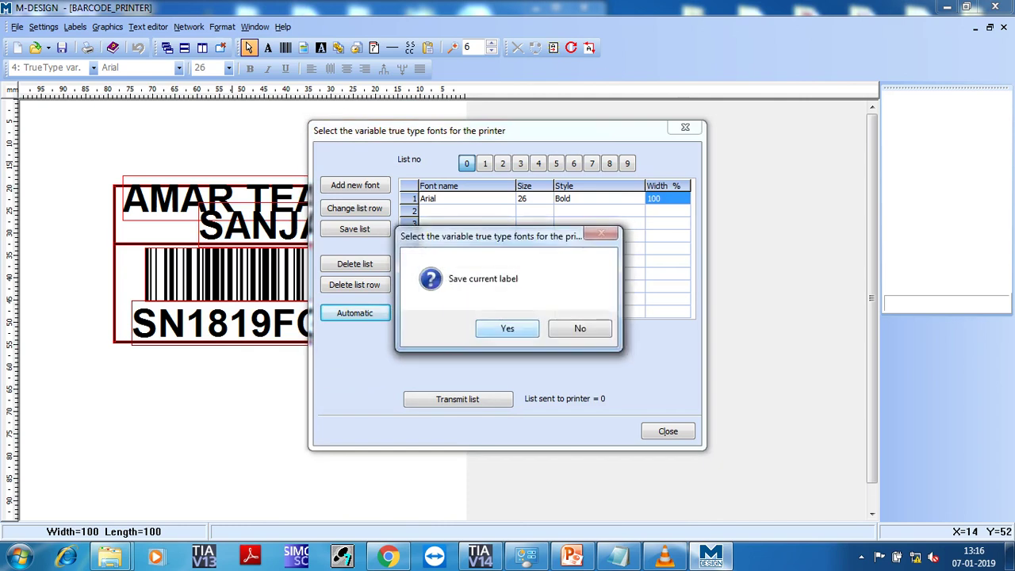
pyautogui.click(508, 327)
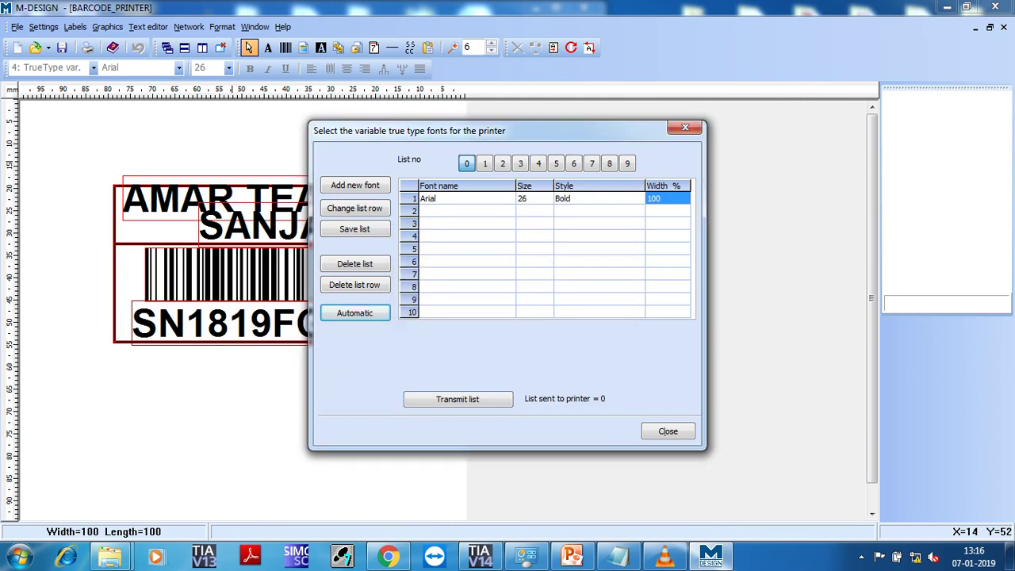
pyautogui.click(457, 398)
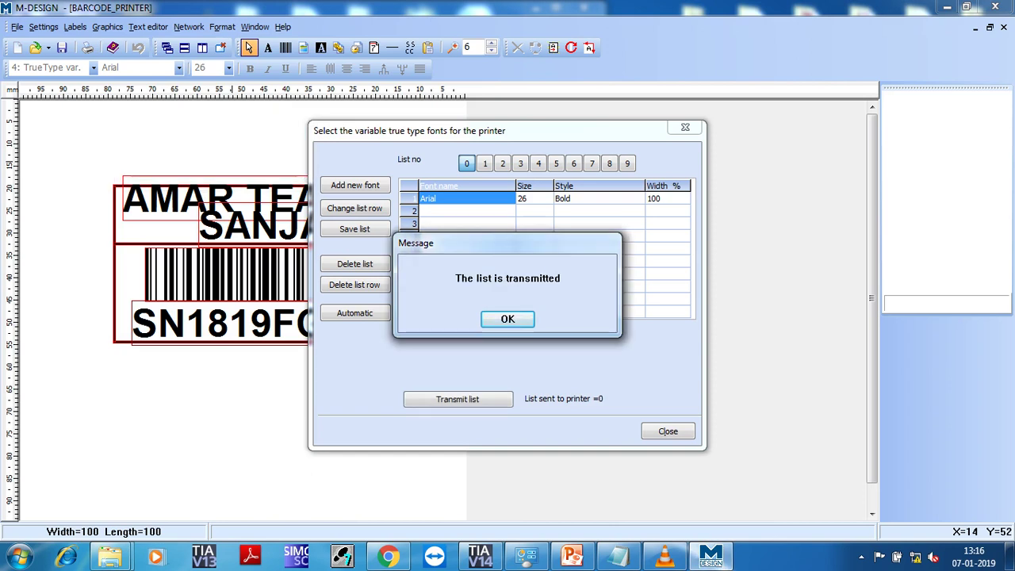
pyautogui.press('Return')
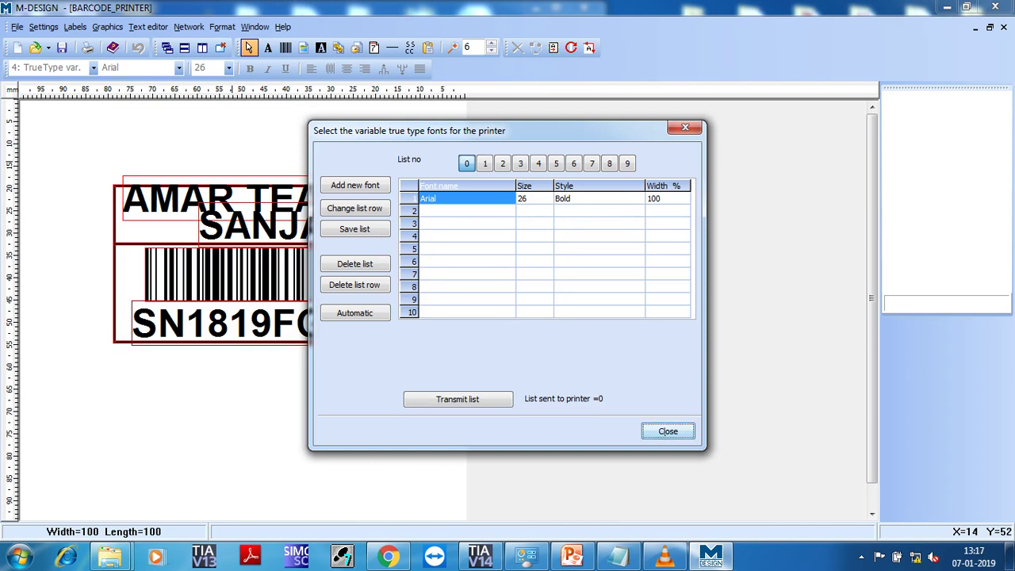
# Close the variable TrueType font list and save its changes.
pyautogui.click(667, 430)
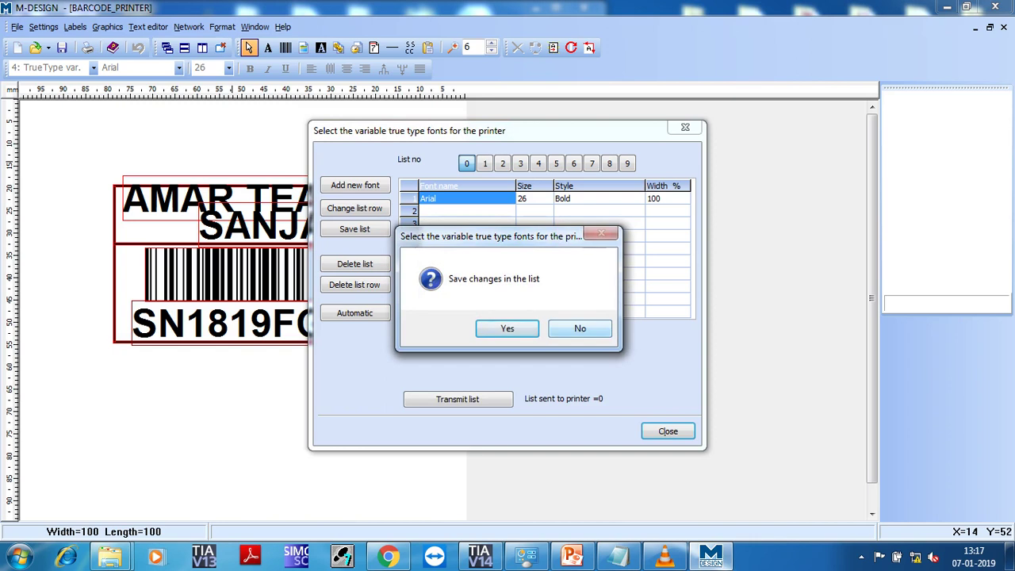
pyautogui.click(506, 328)
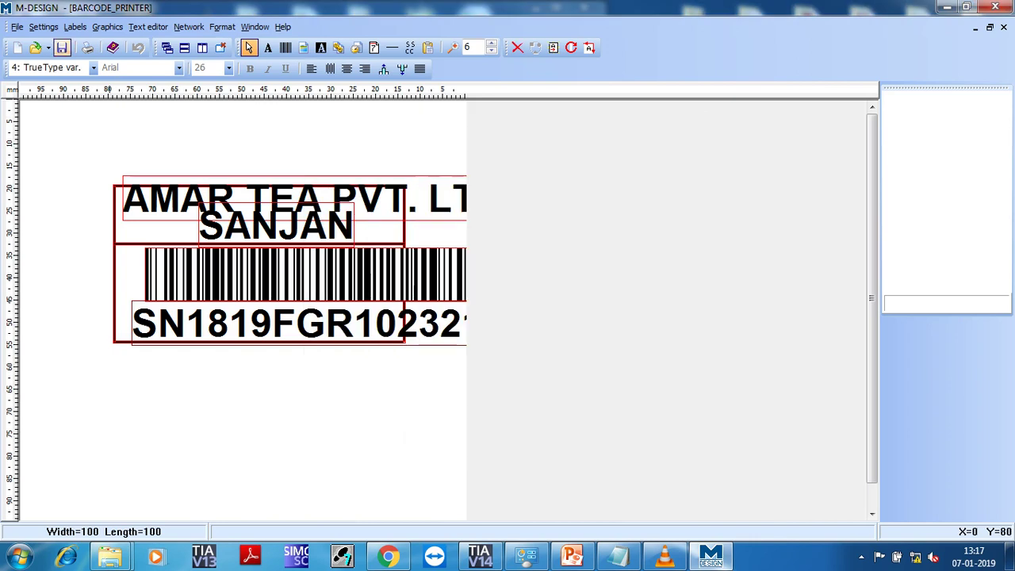
# Transmit label list 0, holding BARCODE_PRINTER at storage number 1, to the printer and clear the selection on the label.
pyautogui.click(75, 26)
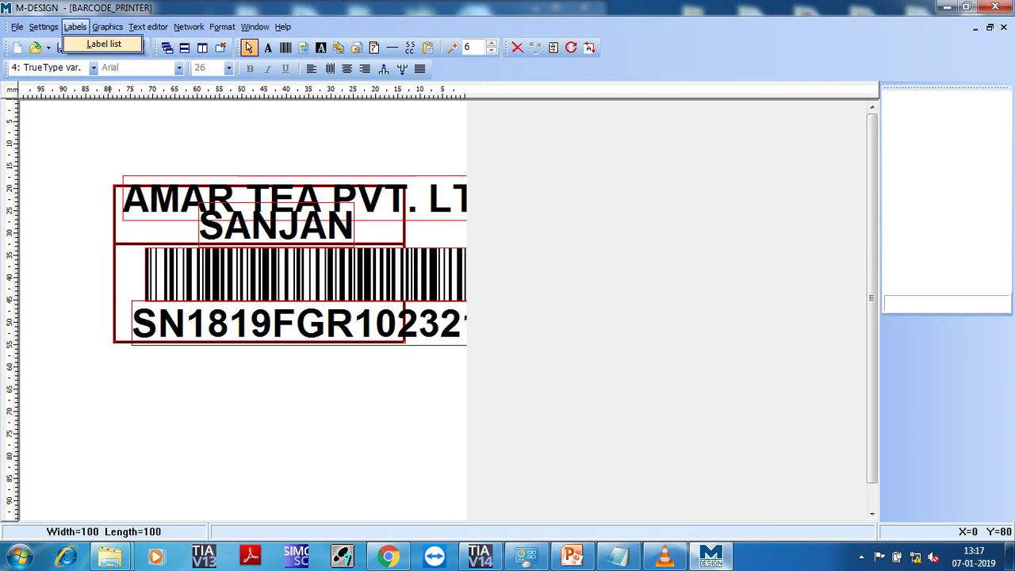
pyautogui.click(103, 44)
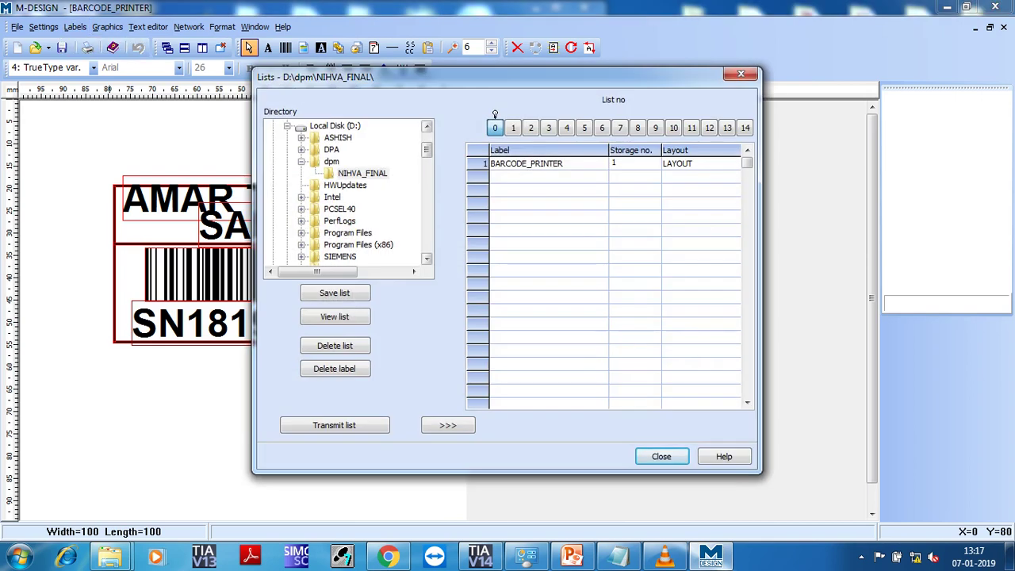
pyautogui.click(613, 163)
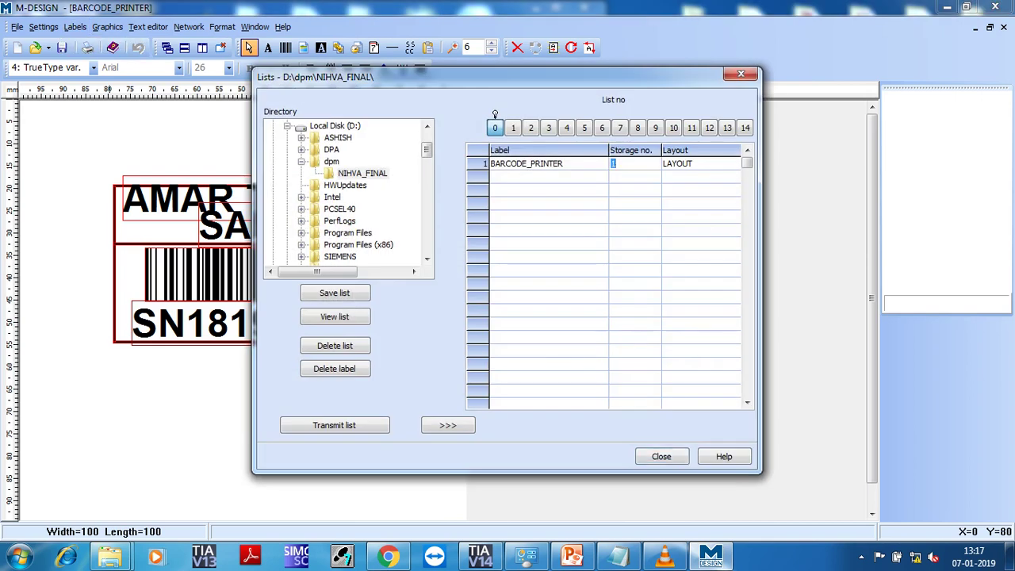
pyautogui.click(334, 425)
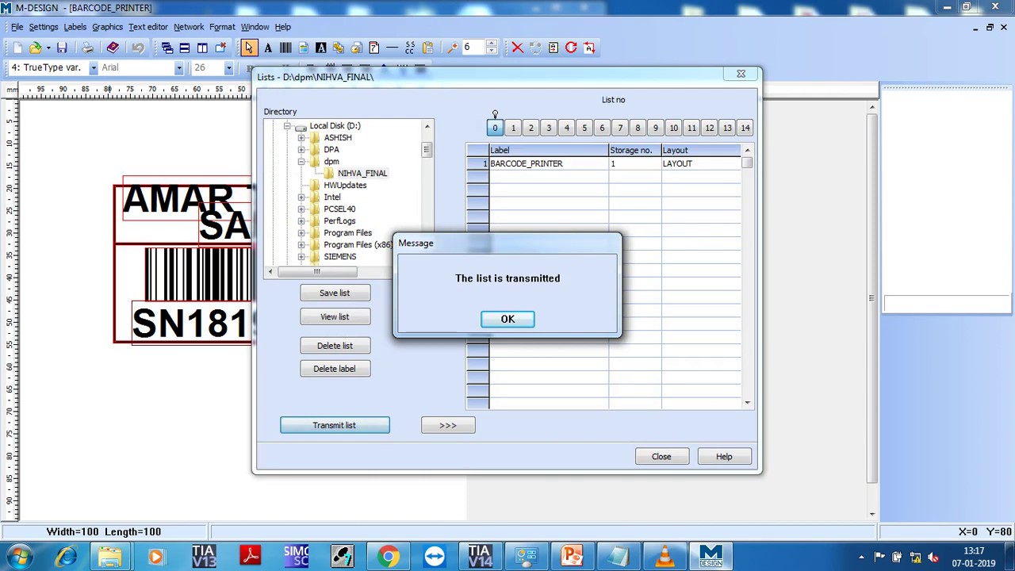
pyautogui.press('Return')
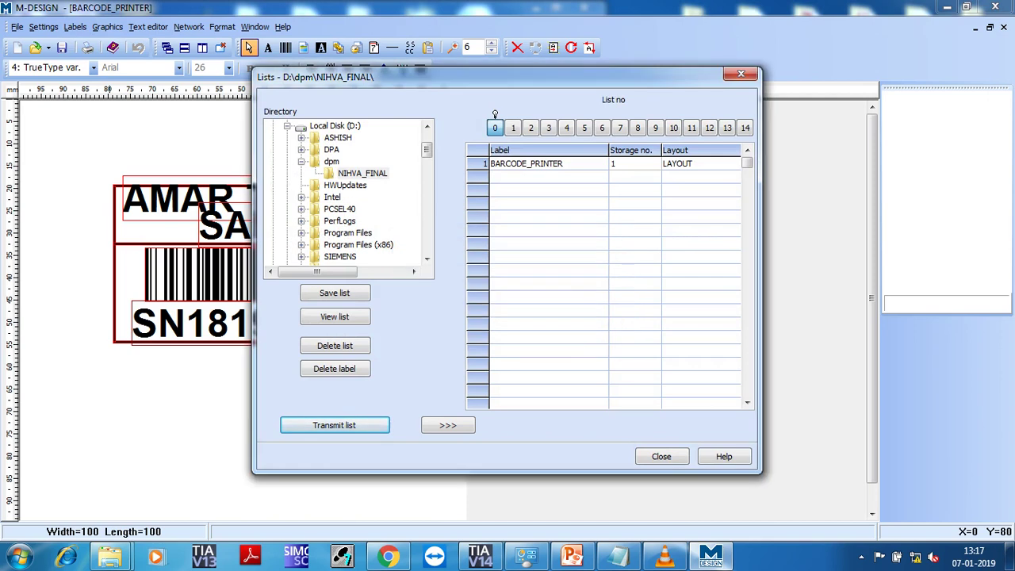
pyautogui.click(661, 456)
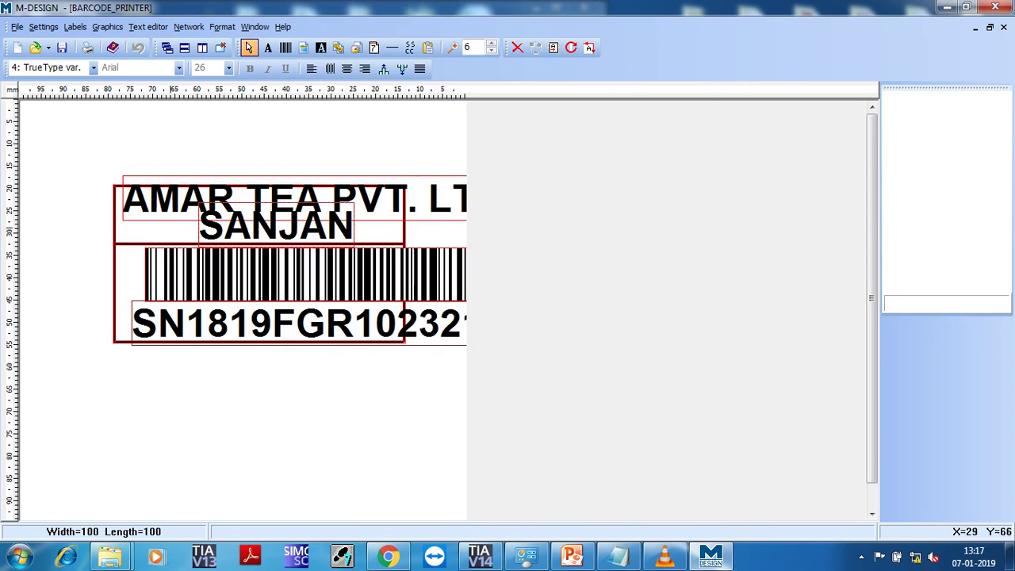
pyautogui.click(104, 140)
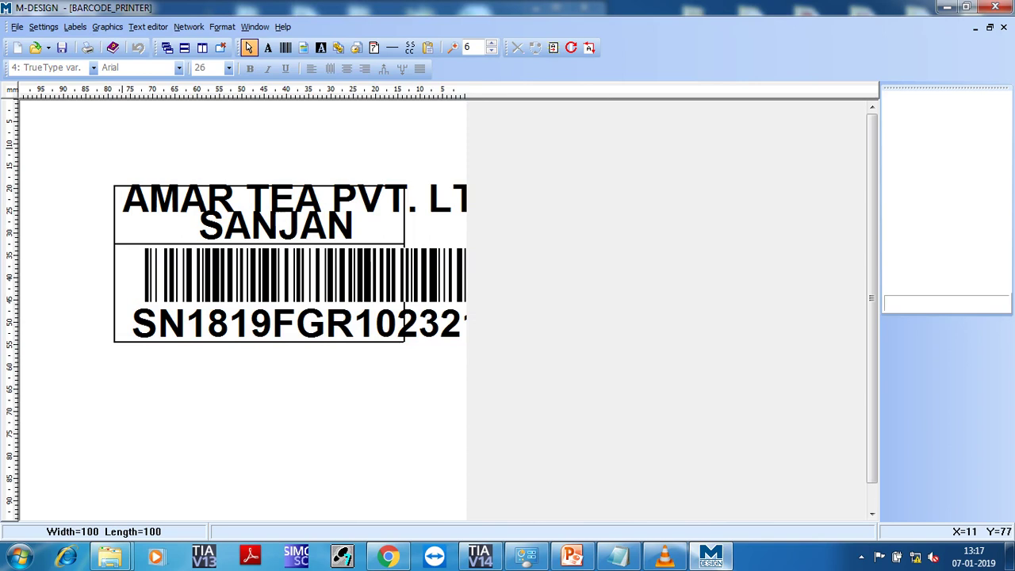
# Transmit label list 0 to the printer a second time and close the list.
pyautogui.click(75, 26)
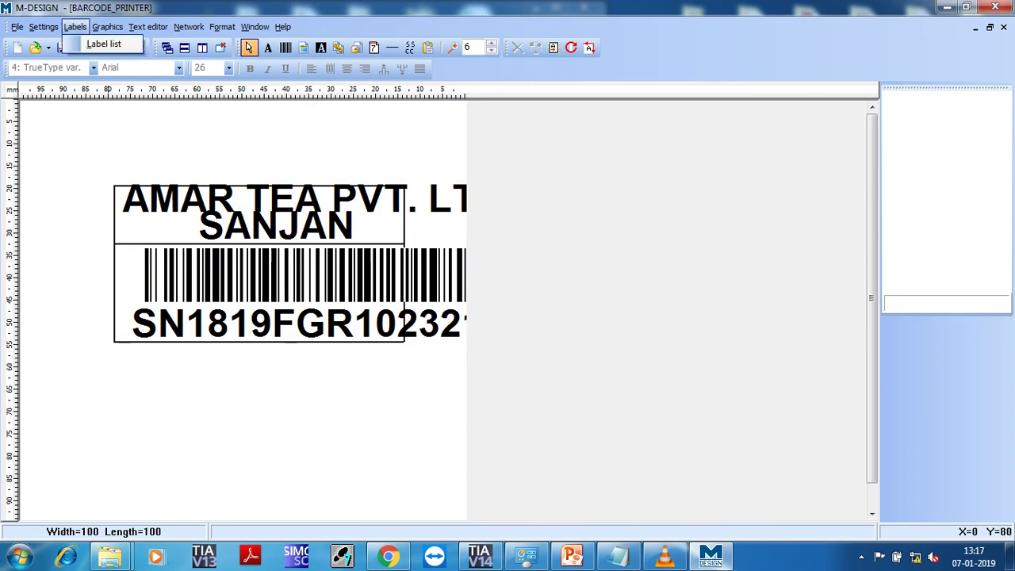
pyautogui.click(103, 44)
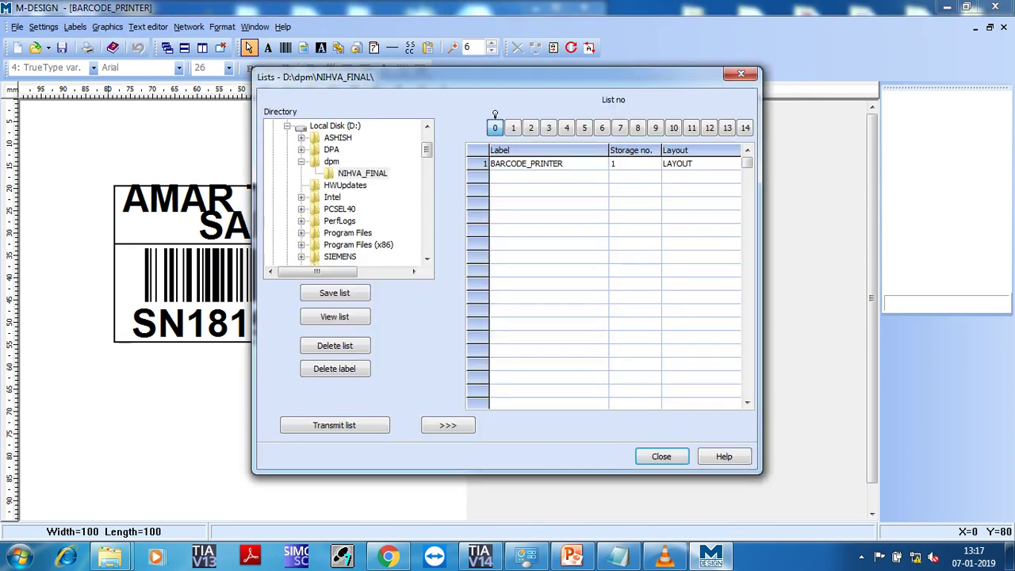
pyautogui.click(334, 425)
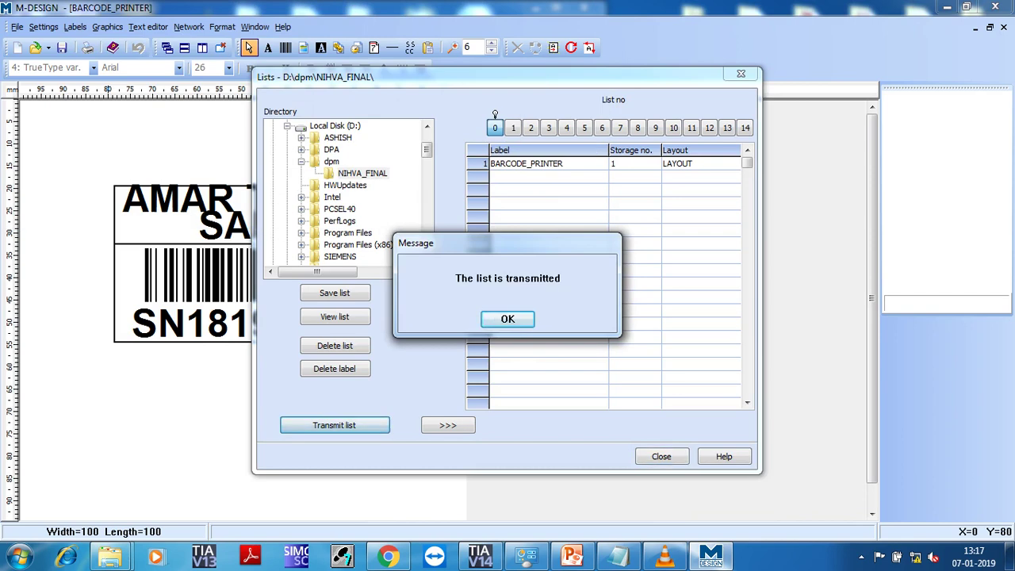
pyautogui.press('Return')
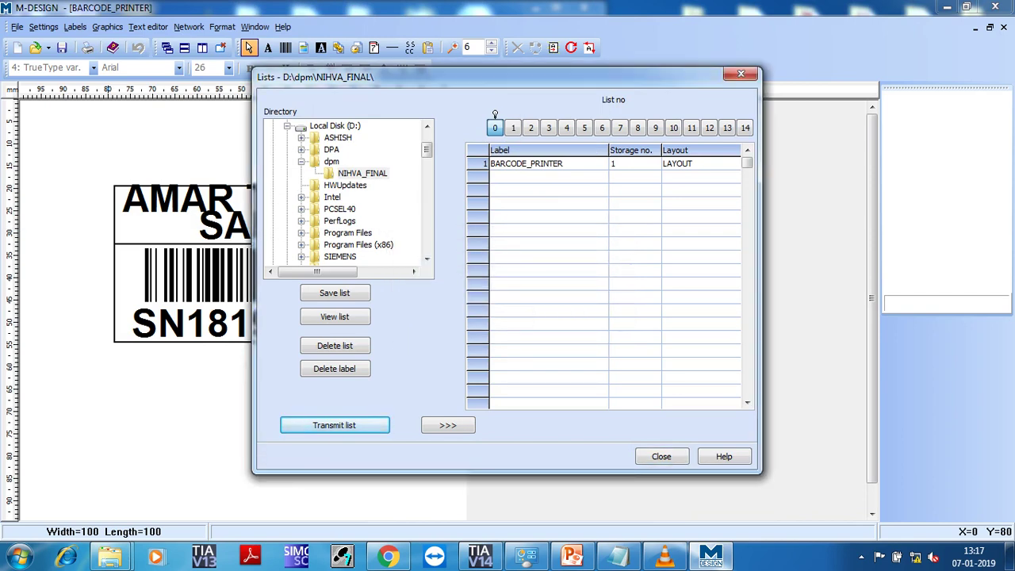
pyautogui.click(660, 456)
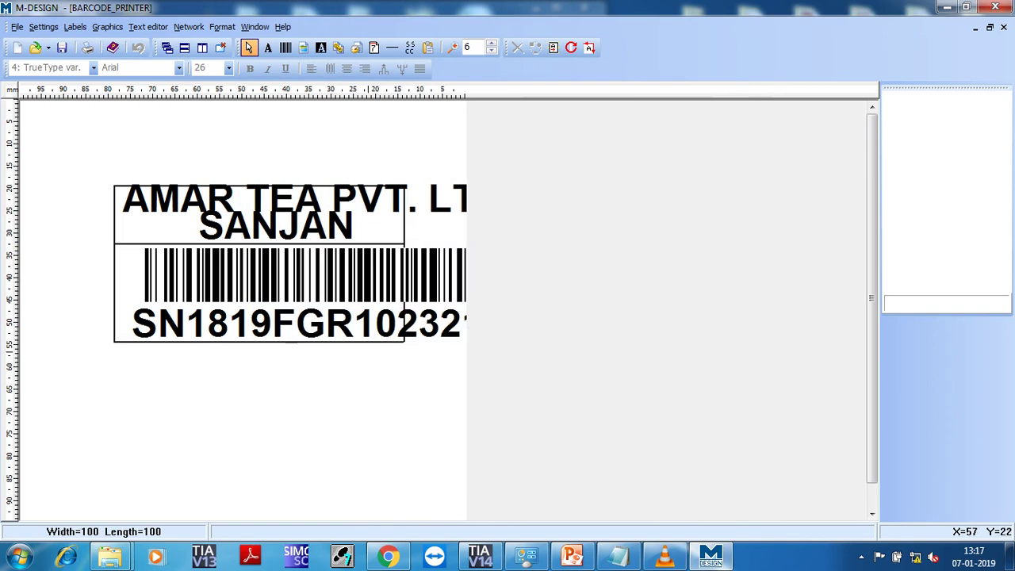
# Inspect the properties of the label's text strings and barcode, including the variable TrueType font of the text below the barcode.
pyautogui.click(365, 208)
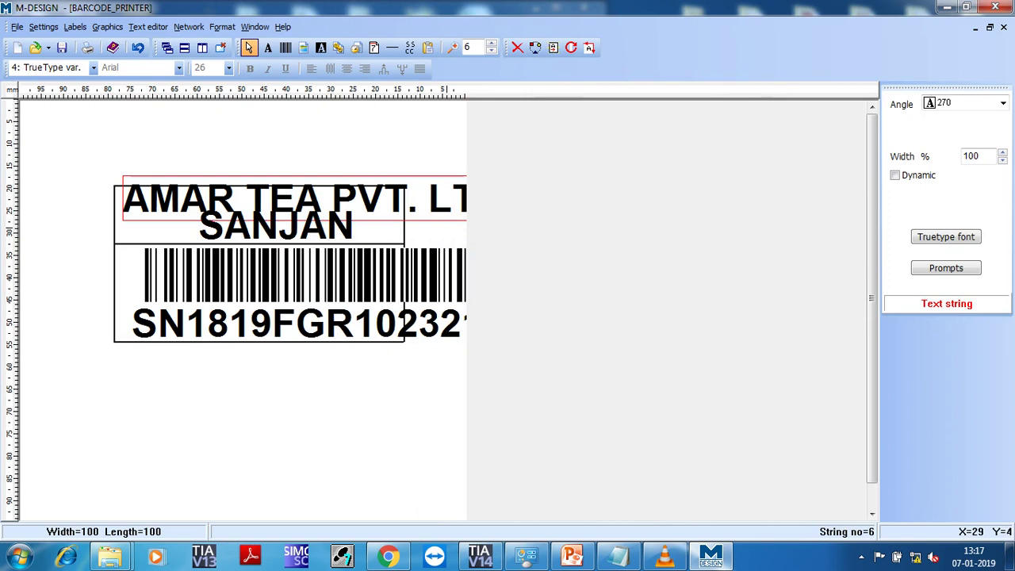
pyautogui.click(331, 233)
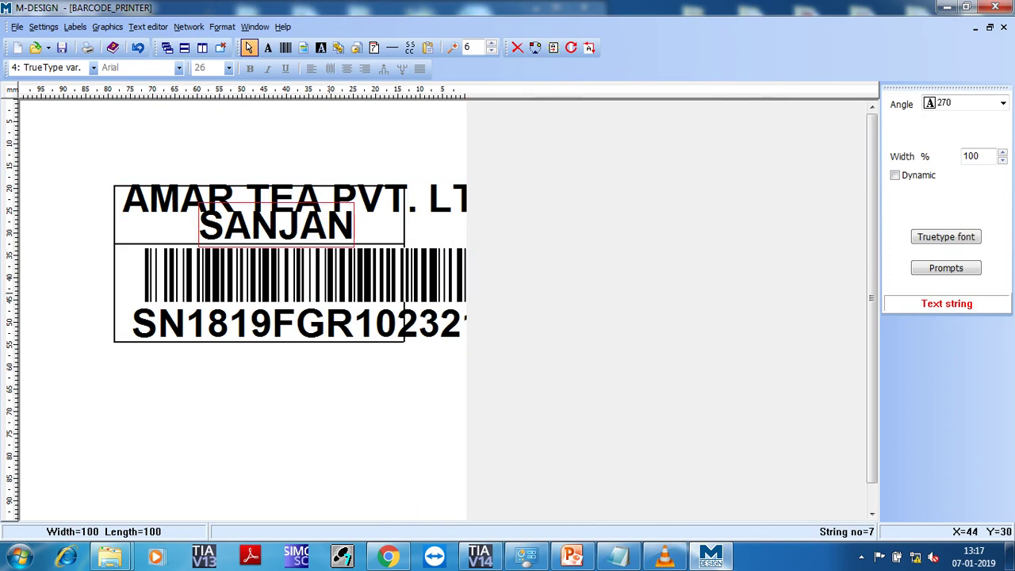
pyautogui.click(336, 287)
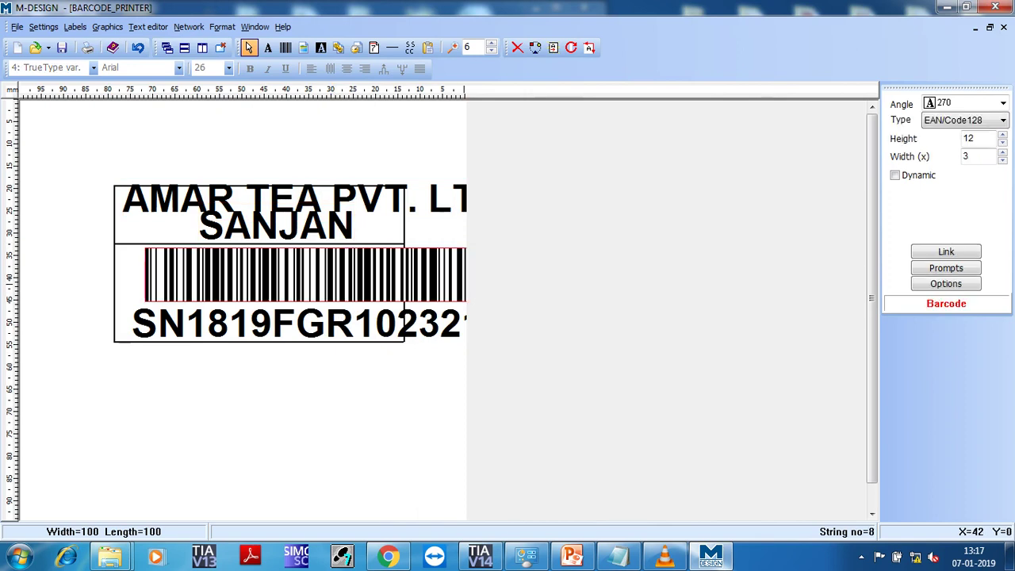
pyautogui.click(353, 331)
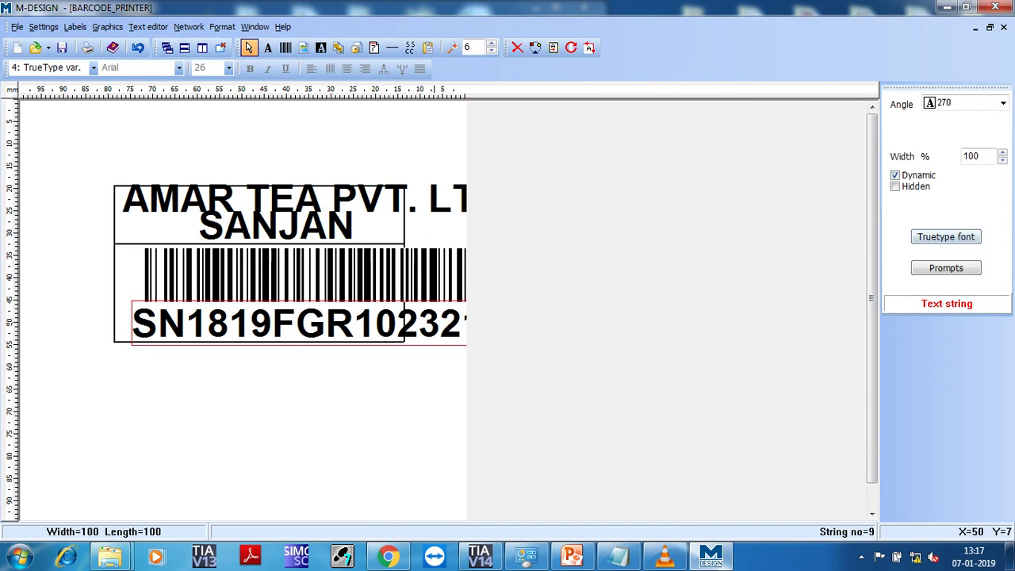
pyautogui.click(945, 237)
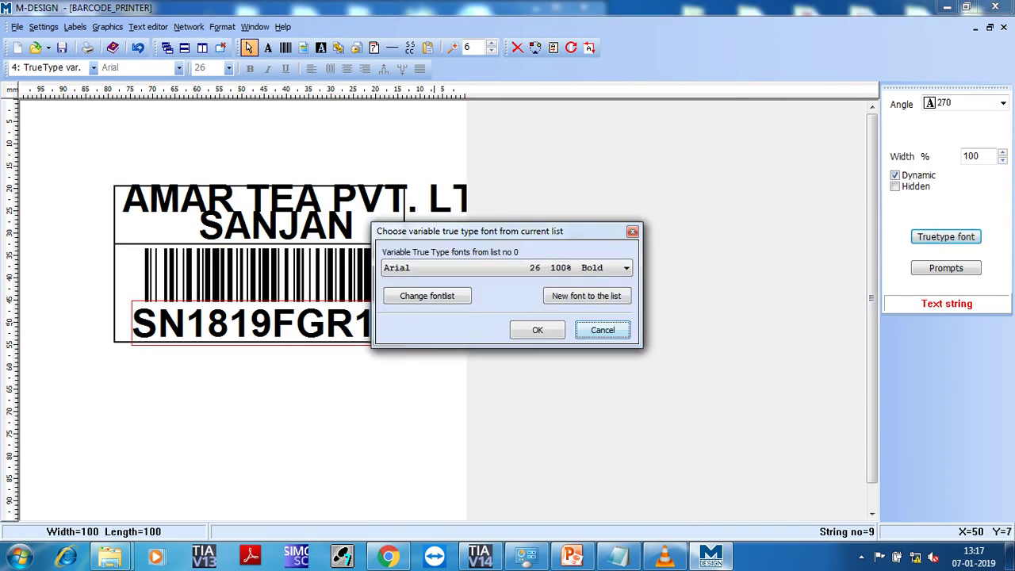
pyautogui.click(602, 330)
# Check which text string the label's barcode is linked to in its link table.
pyautogui.click(231, 274)
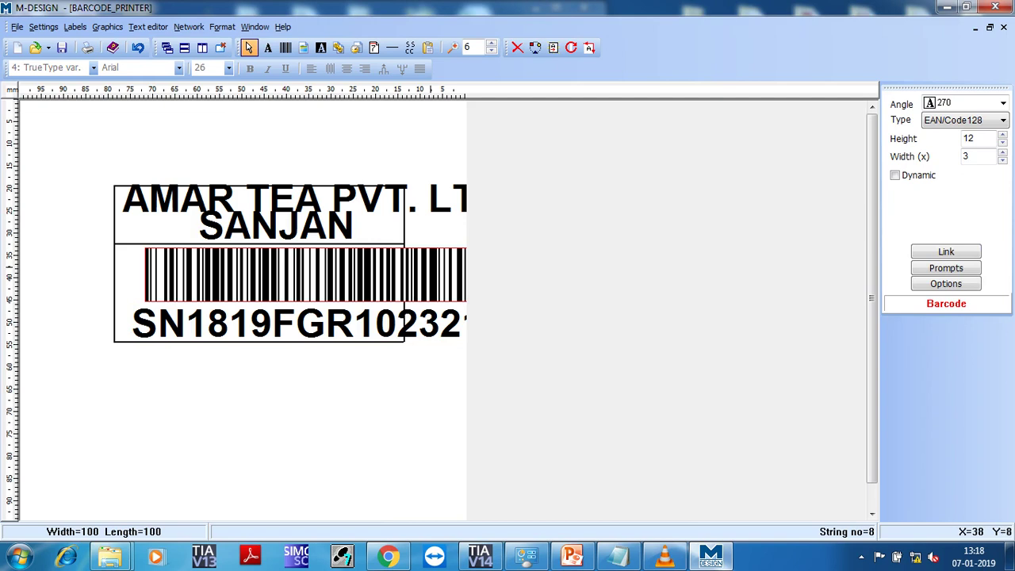
pyautogui.click(946, 251)
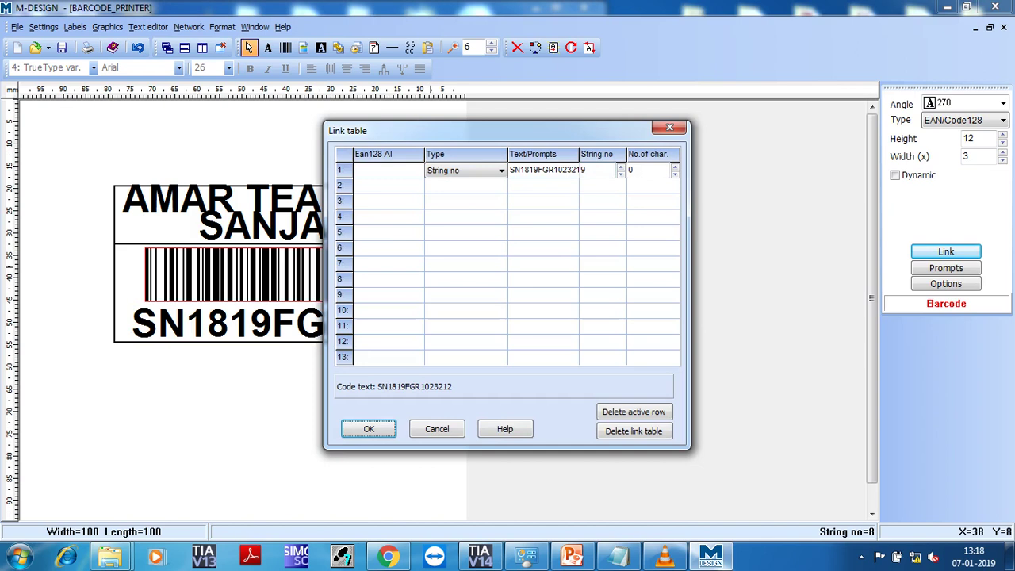
pyautogui.press('Return')
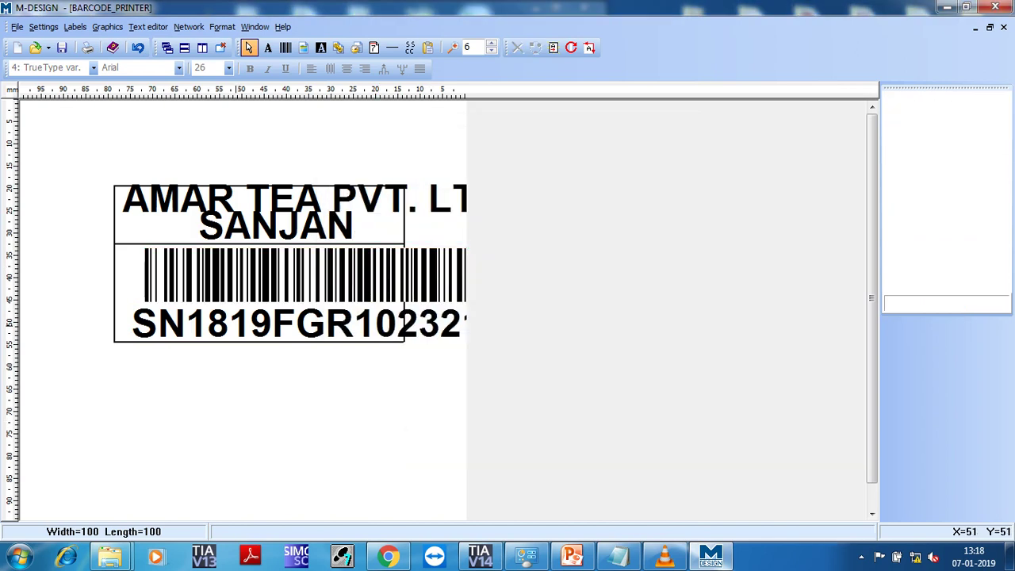
# Assign the Arial 26 Bold variable font from list 0 to the company name text and deselect it.
pyautogui.click(234, 203)
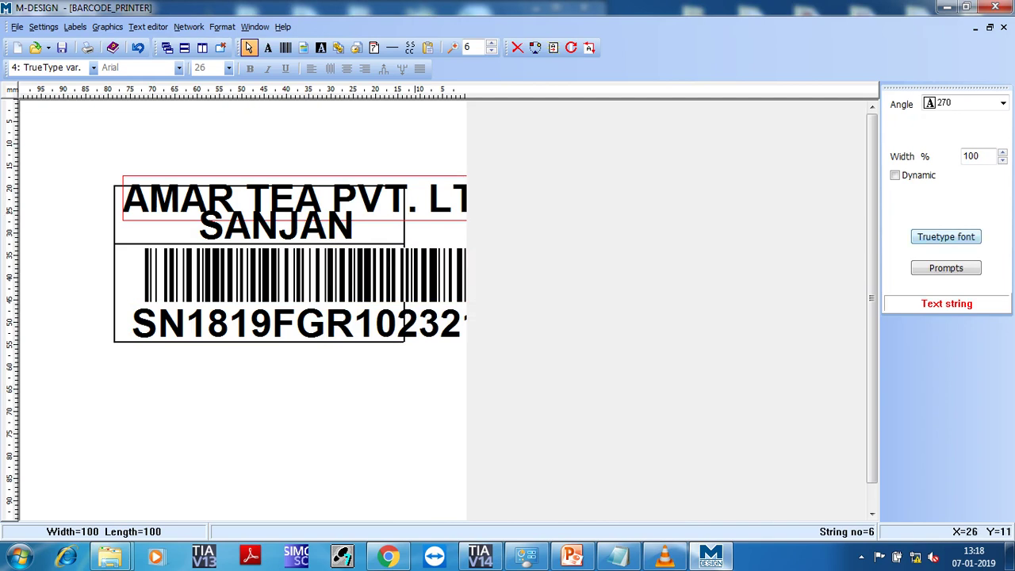
pyautogui.click(945, 236)
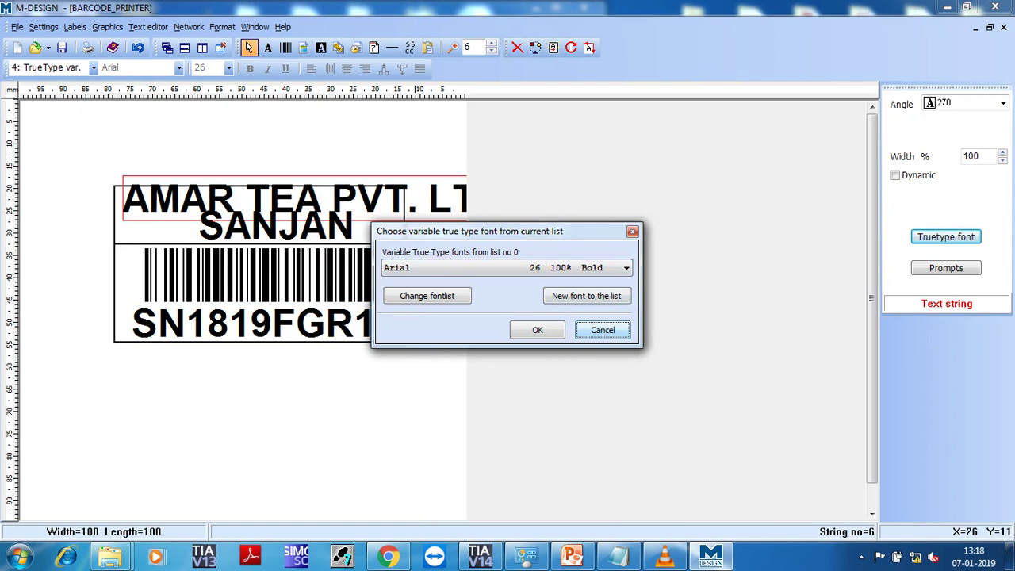
pyautogui.click(536, 330)
pyautogui.click(326, 367)
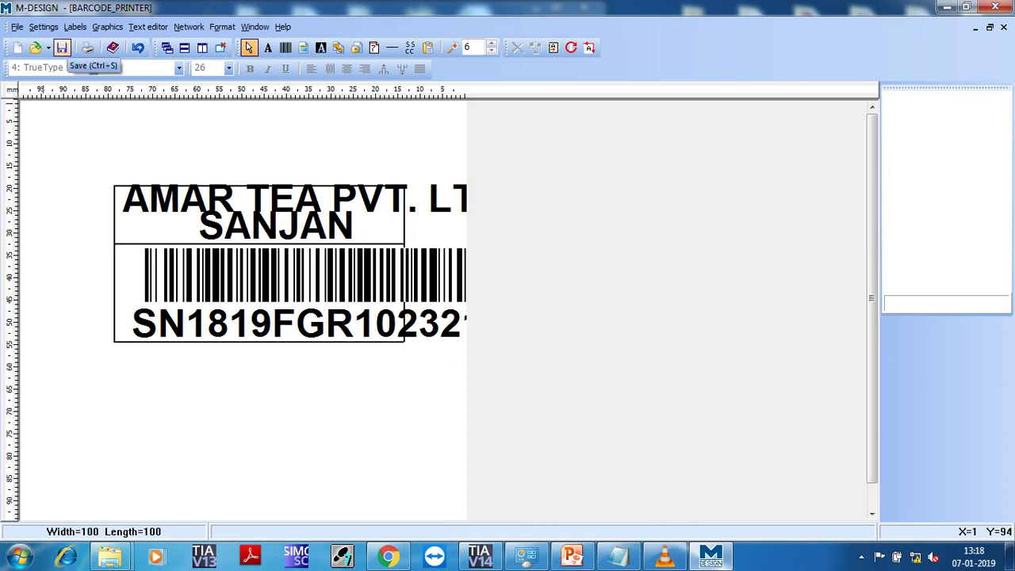
# Retransmit label list 0 with the BARCODE_PRINTER label from D:\dpm\NIHVA_FINAL to the printer.
pyautogui.click(74, 26)
pyautogui.click(104, 44)
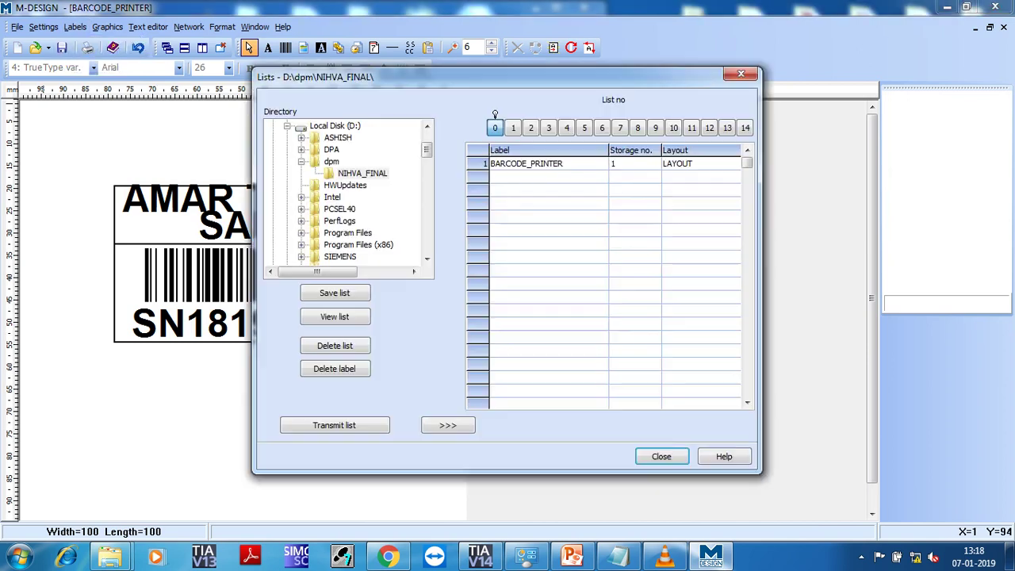
pyautogui.click(333, 424)
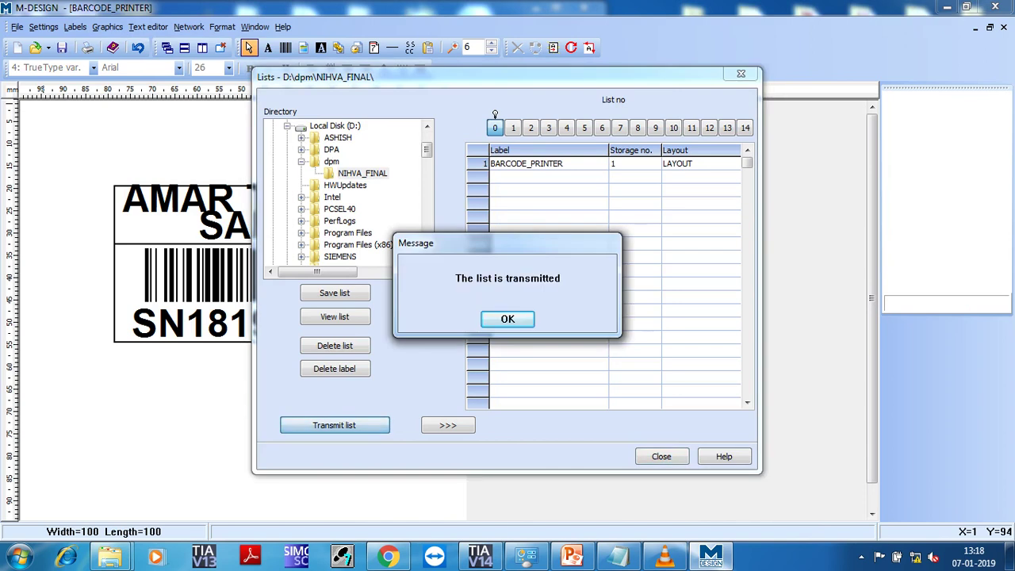
pyautogui.press('Return')
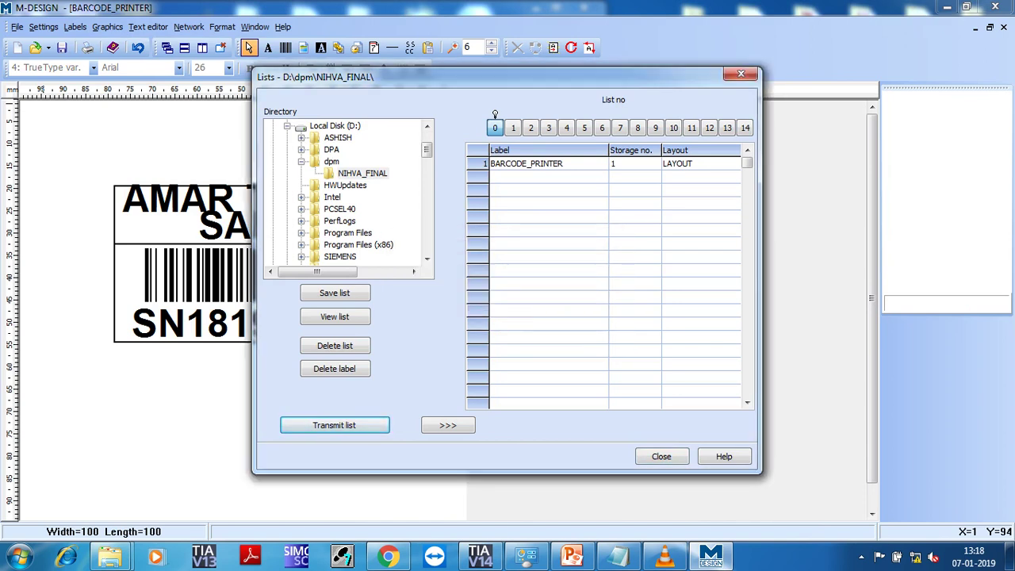
pyautogui.press('Escape')
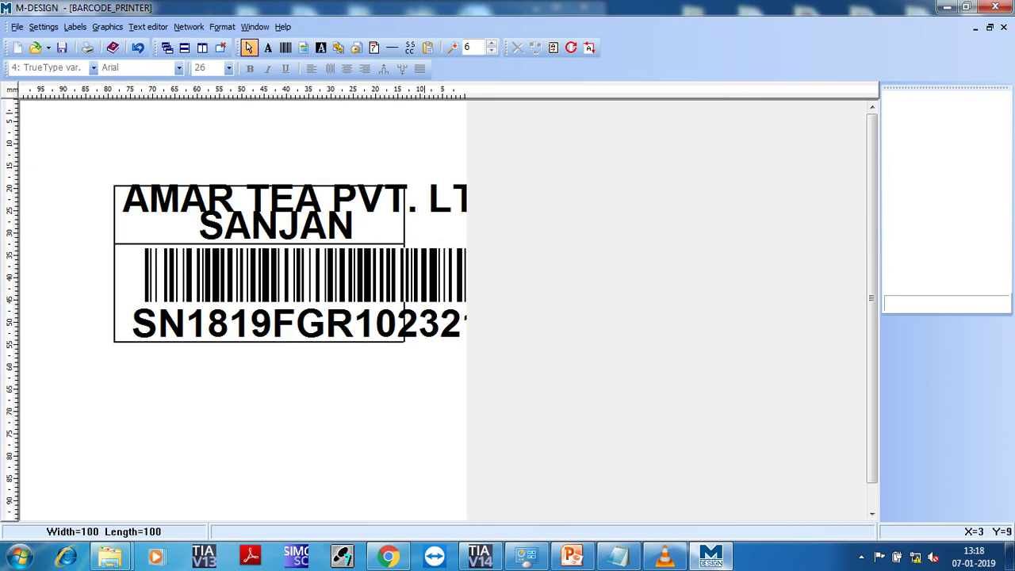
# Close M-Design and the NIHVA_FINAL folder window.
pyautogui.click(995, 7)
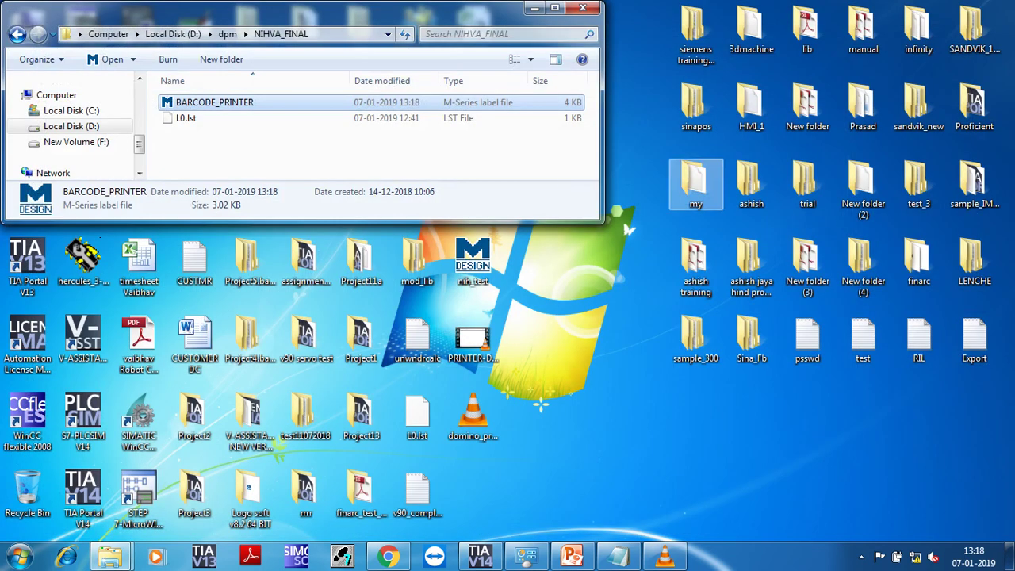
pyautogui.click(583, 7)
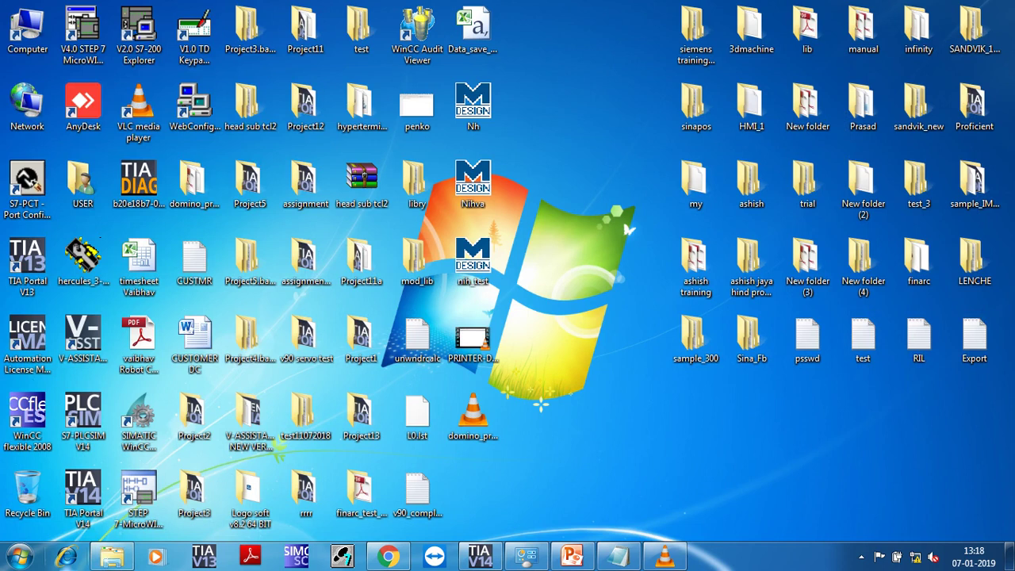
# Start M-Setup and upload the printer's current settings over Standard COM 1.
pyautogui.press('super')
pyautogui.write('M')
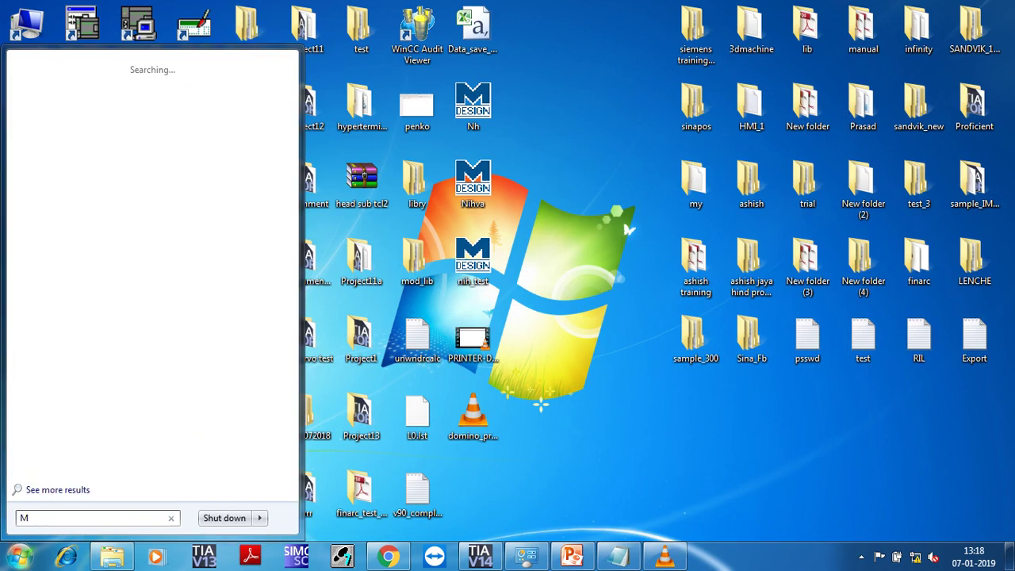
pyautogui.write('-SET')
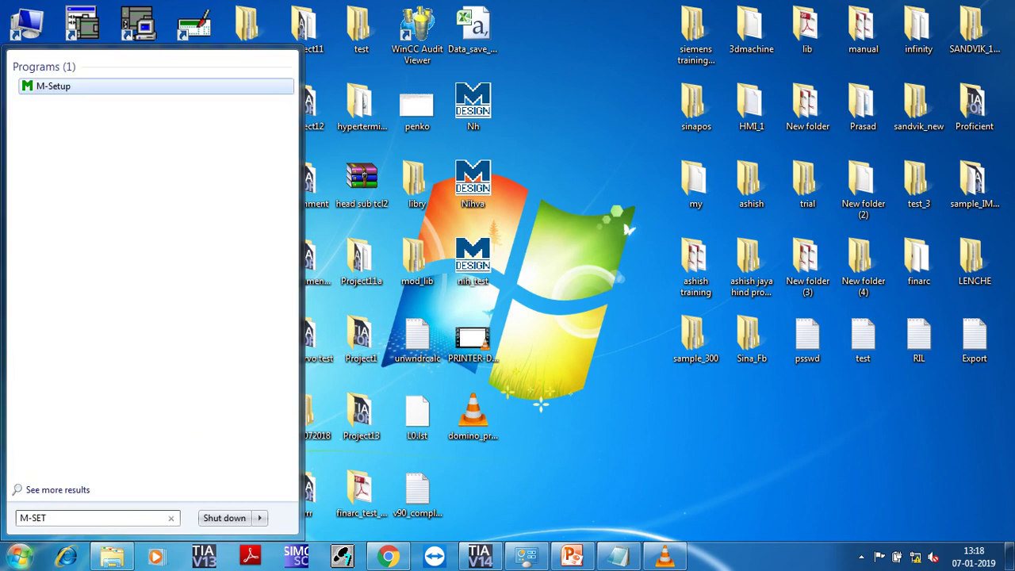
pyautogui.press('Return')
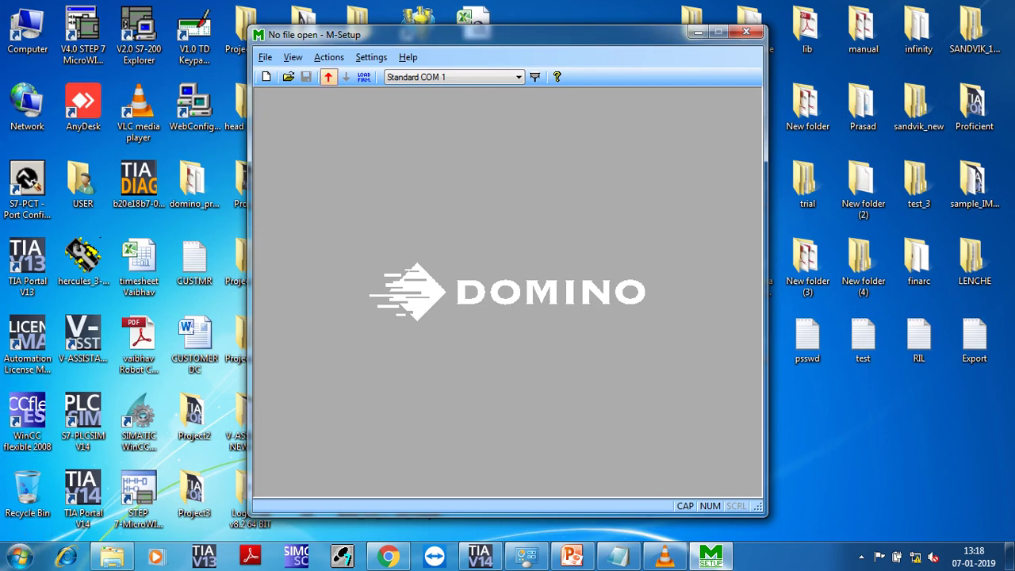
pyautogui.click(328, 77)
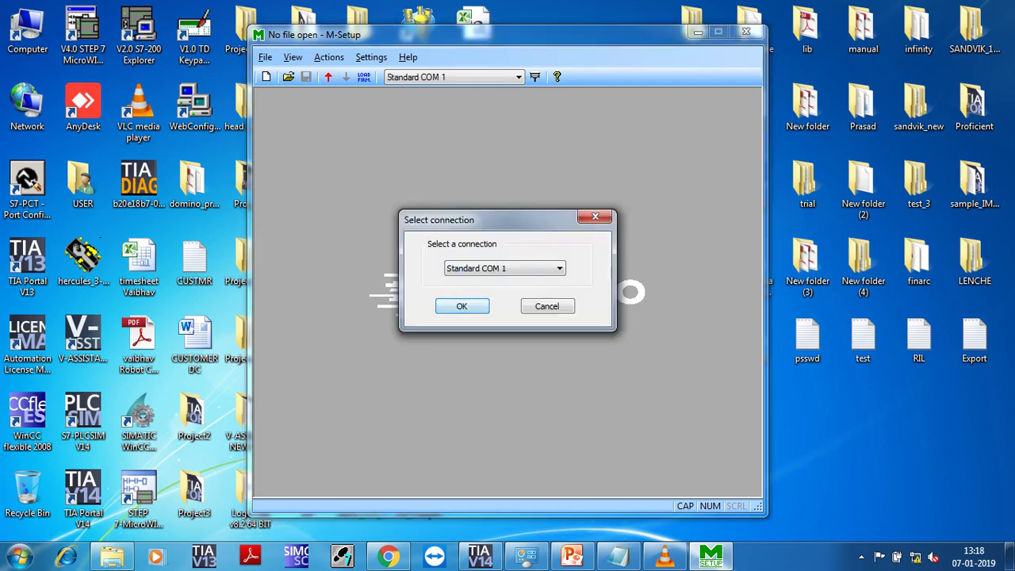
pyautogui.press('Return')
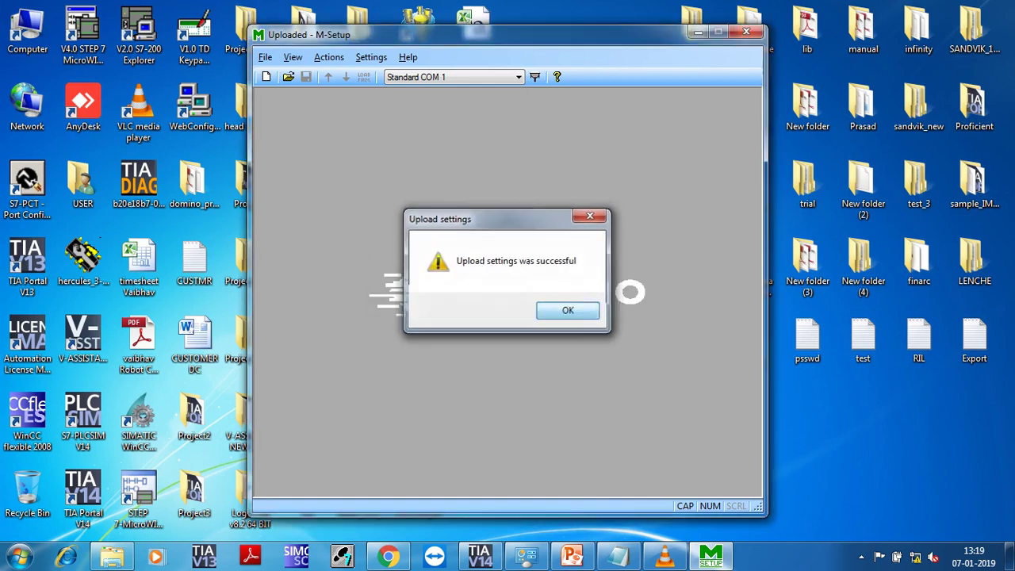
pyautogui.press('Return')
# Enable special characters for Ch2 (RS232) and Ethernet/RS485 in the printer's communication settings.
pyautogui.click(466, 116)
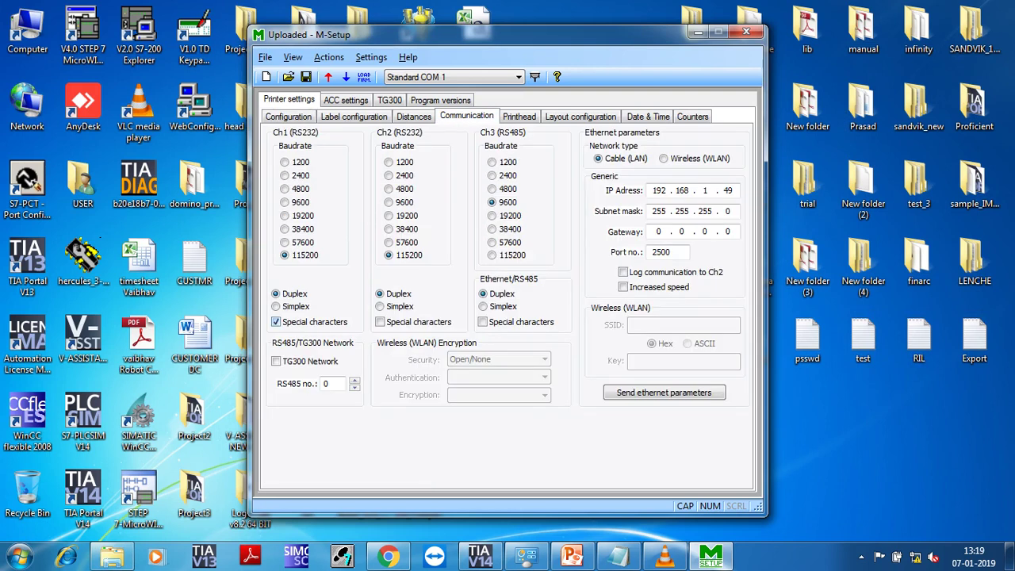
pyautogui.click(379, 321)
pyautogui.click(482, 321)
# Download the changed settings to the controller over Standard COM 1 and close M-Setup.
pyautogui.click(346, 77)
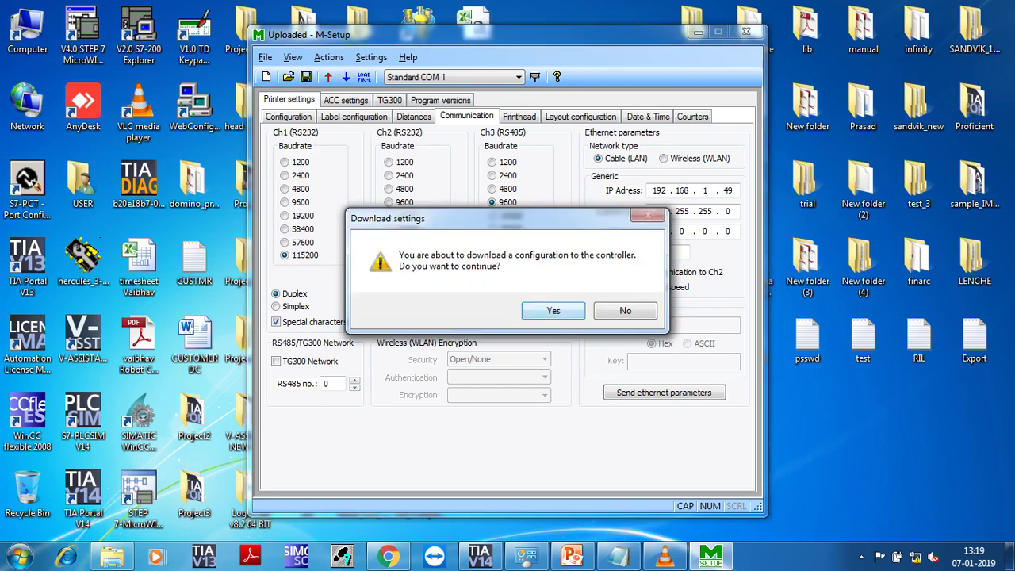
pyautogui.press('Return')
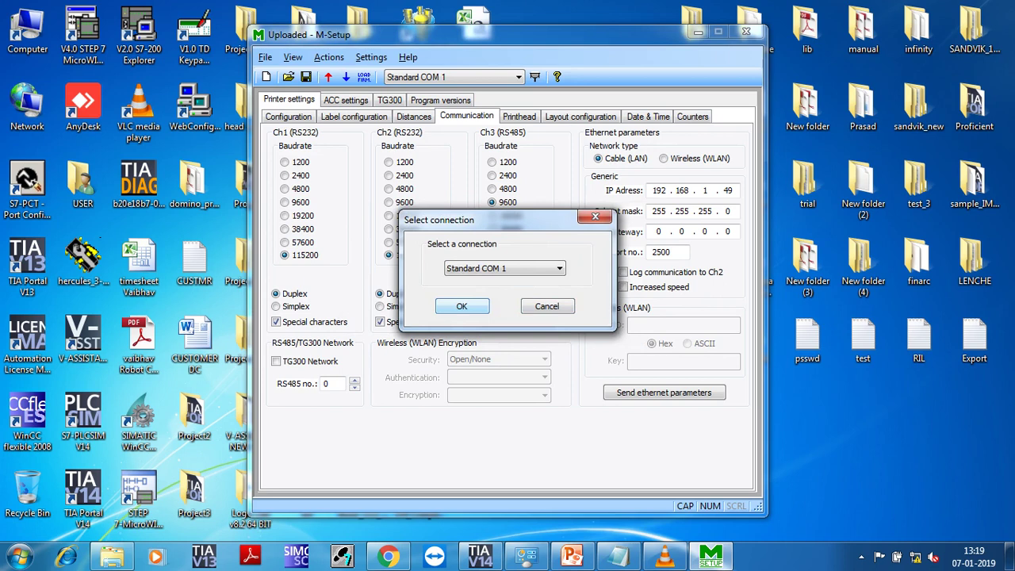
pyautogui.press('Return')
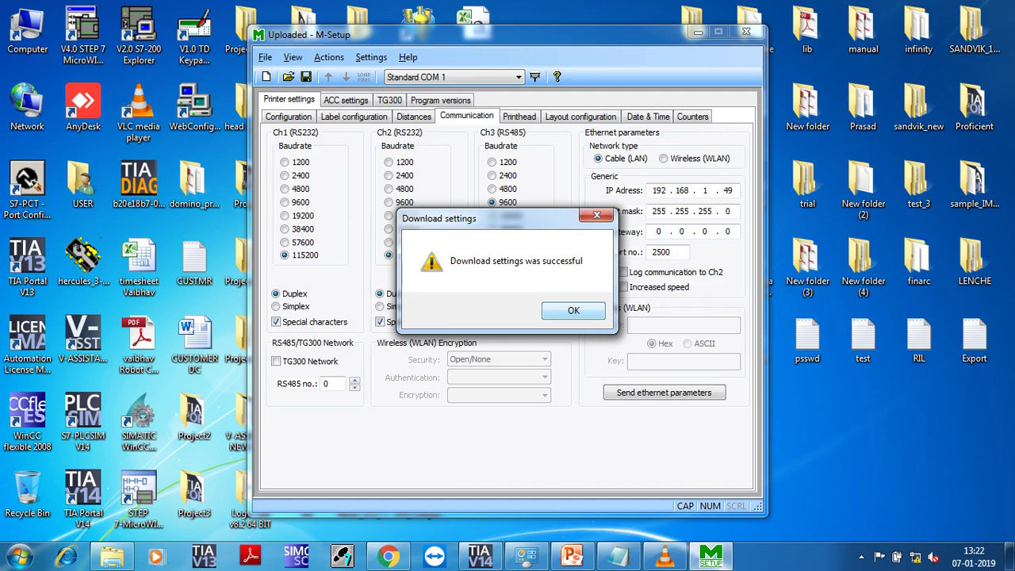
pyautogui.click(553, 308)
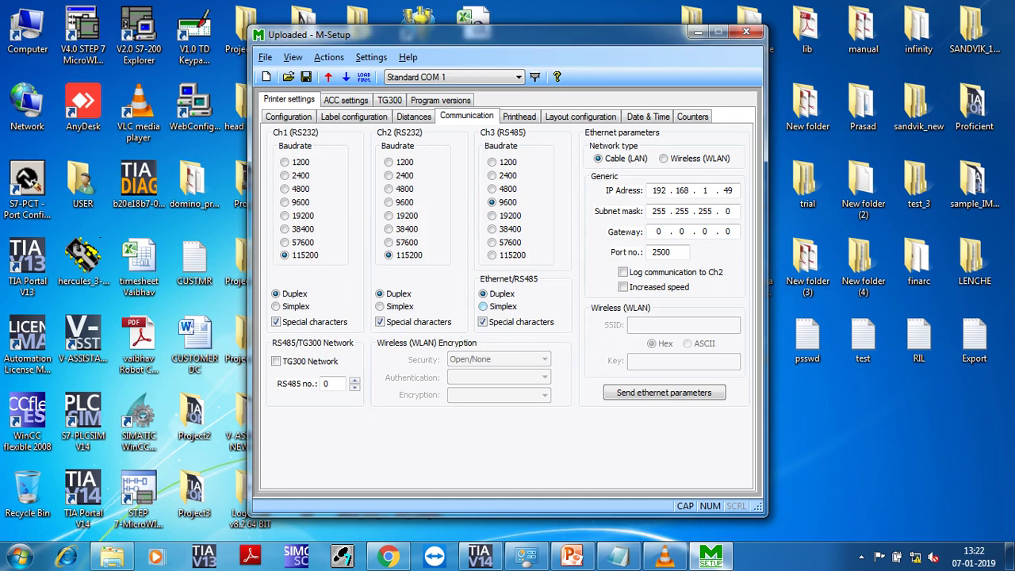
pyautogui.click(745, 31)
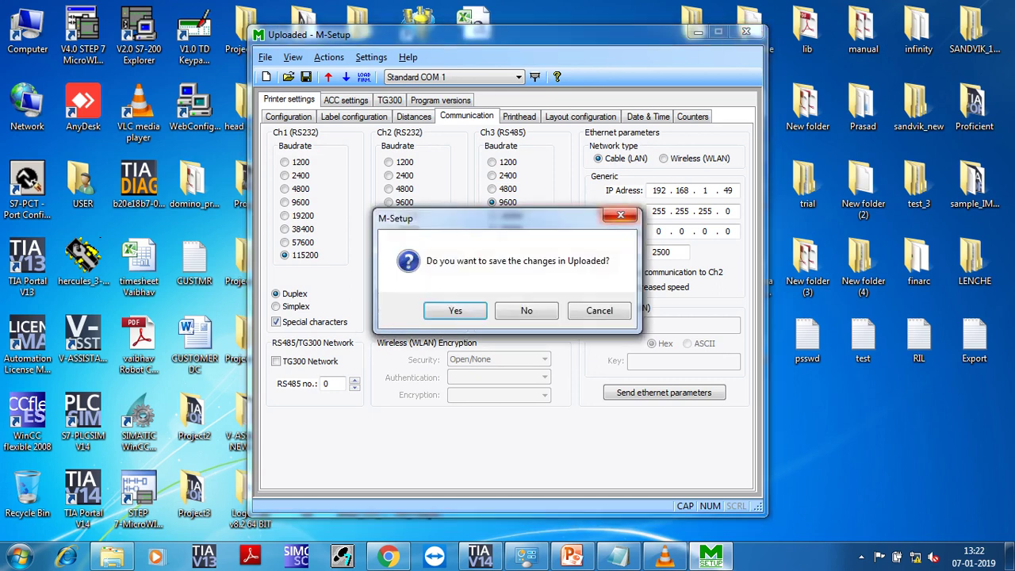
pyautogui.press('Return')
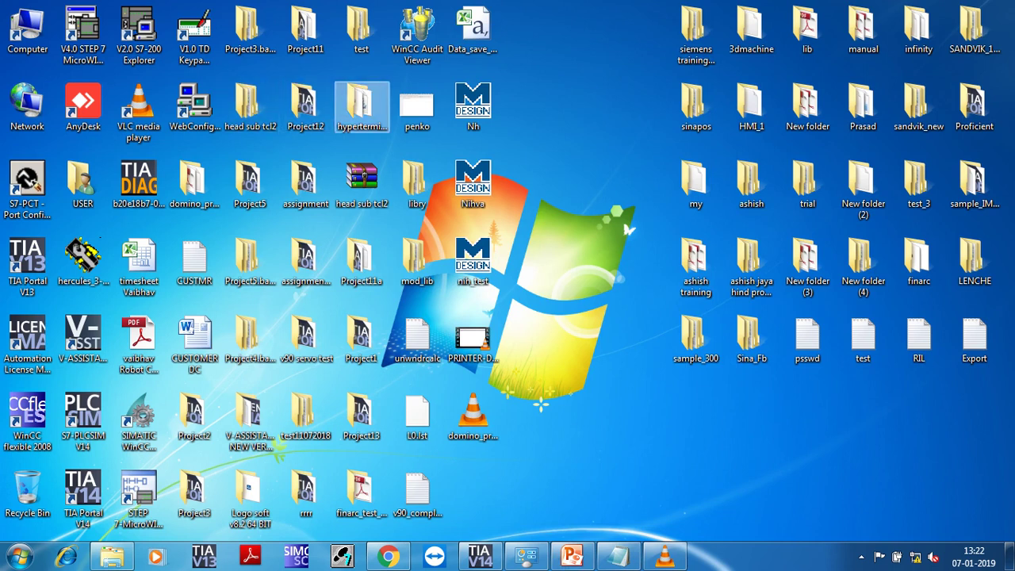
# Launch hypertrm from the hyperterminal desktop folder and create a new connection named TEST.
pyautogui.doubleClick(361, 105)
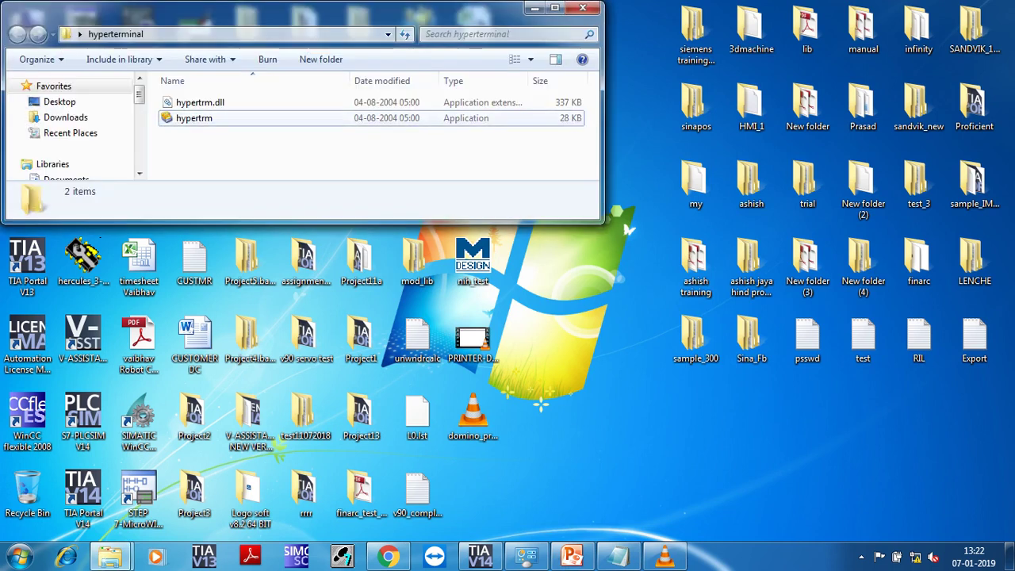
pyautogui.click(194, 117)
pyautogui.press('Return')
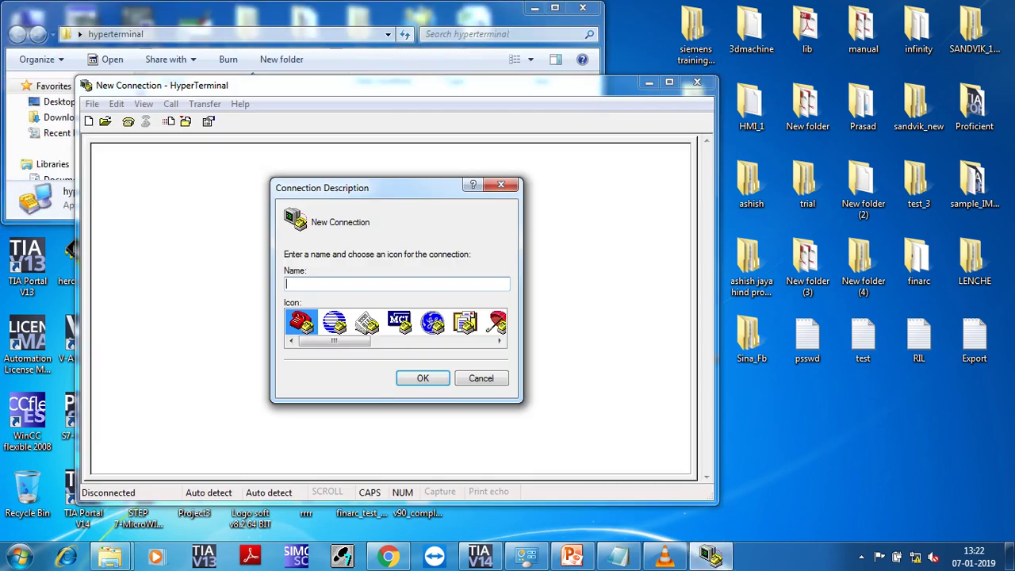
pyautogui.write('TEST')
pyautogui.press('Return')
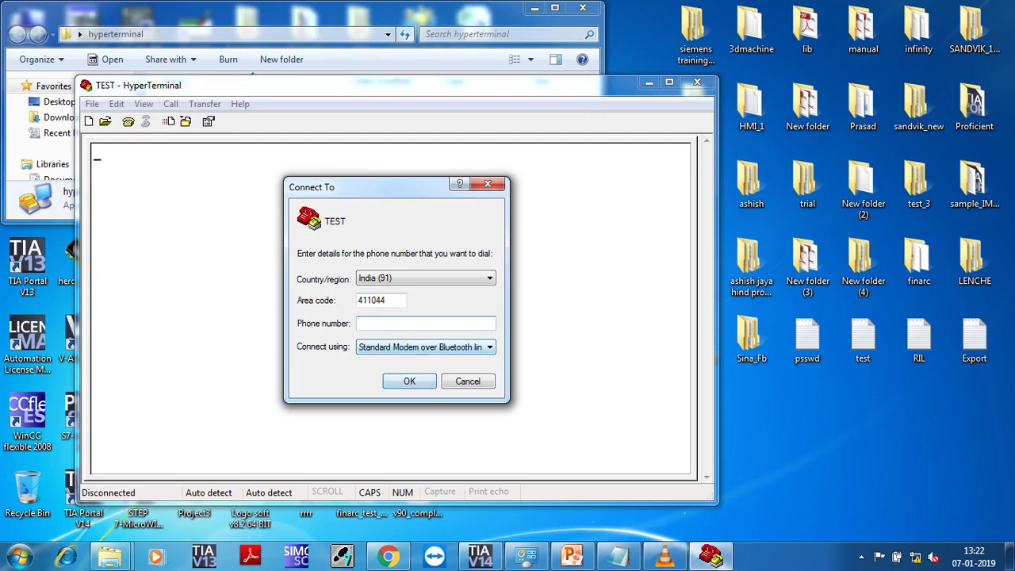
# Connect TEST over TCP/IP (Winsock) to host 192.168.1.49 on port 2500.
pyautogui.click(425, 347)
pyautogui.press('Down')
pyautogui.press('Return')
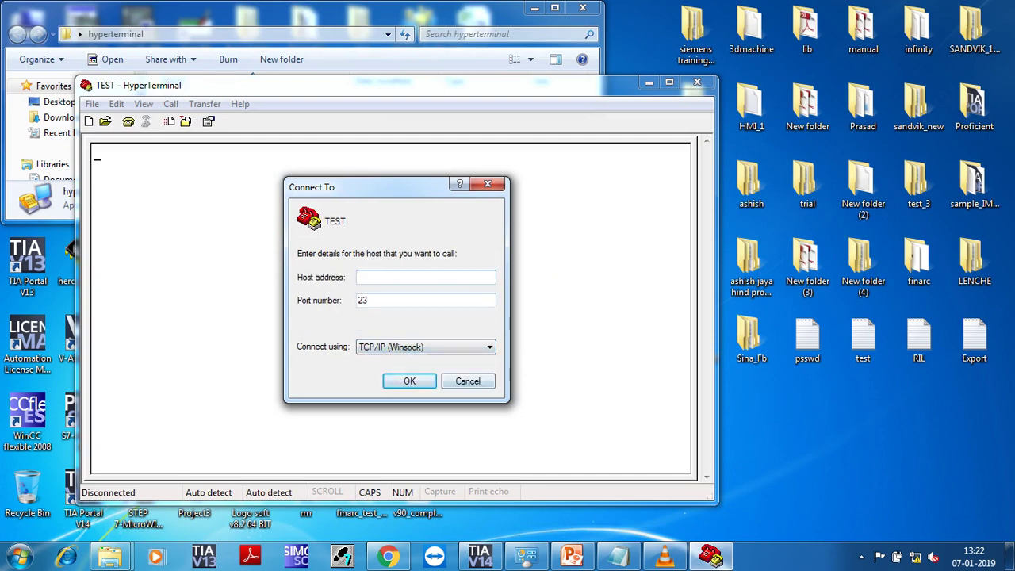
pyautogui.write('192.168.1.49')
pyautogui.press('Tab')
pyautogui.write('2500')
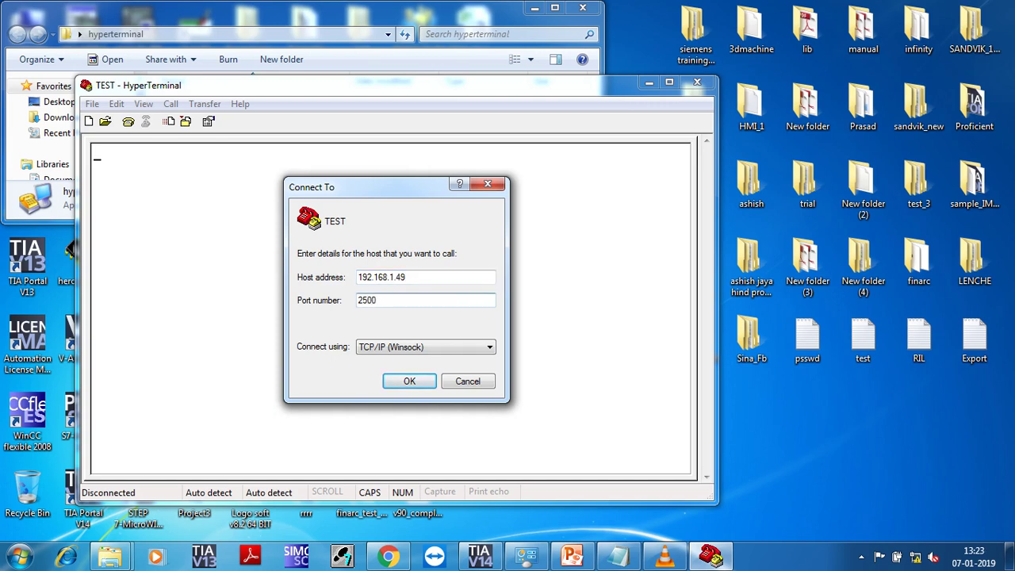
pyautogui.press('Return')
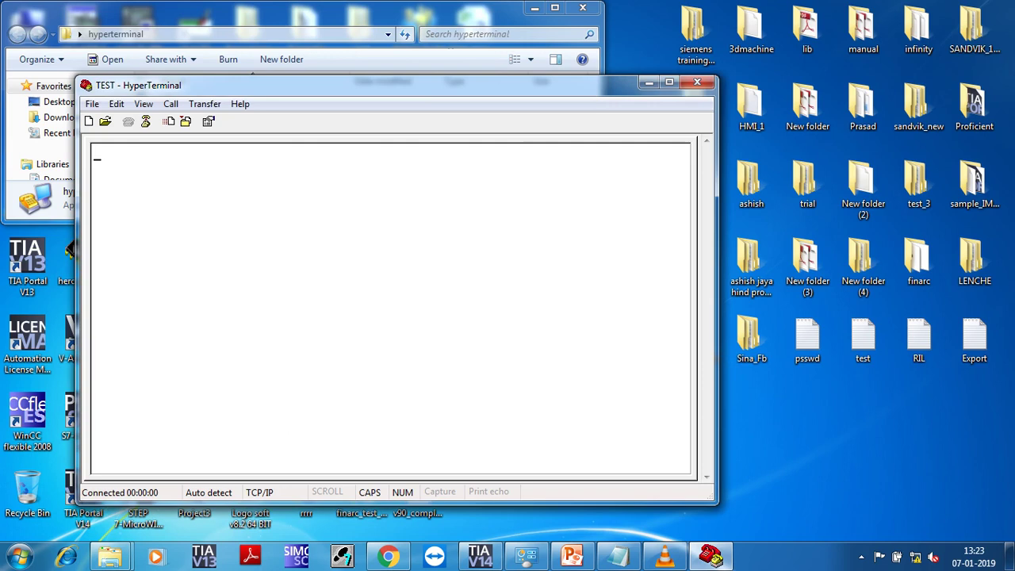
# Enable sending line ends with line feeds, local echo of typed characters and appended line feeds on incoming line ends in TEST's ASCII setup.
pyautogui.click(209, 121)
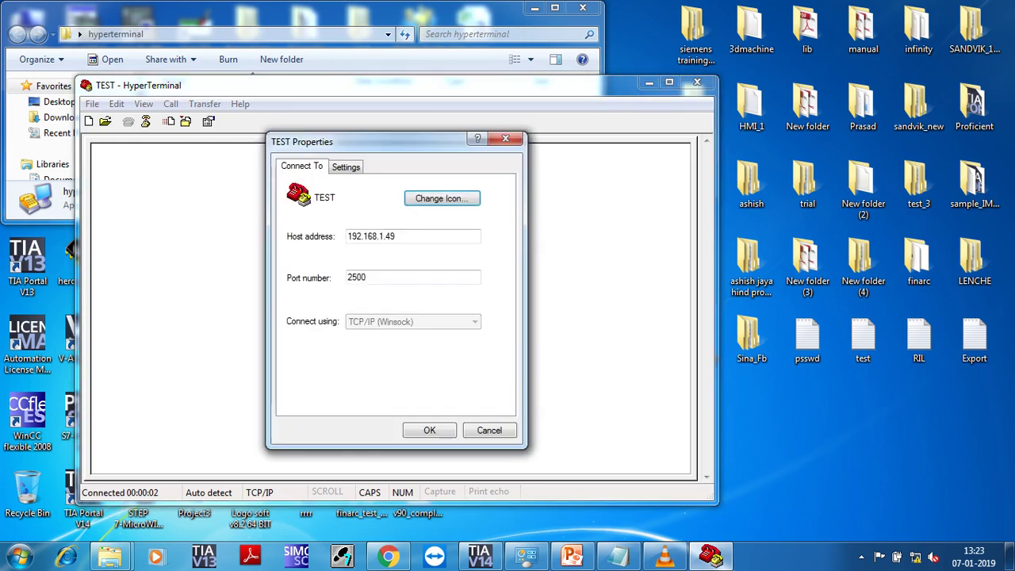
pyautogui.click(346, 166)
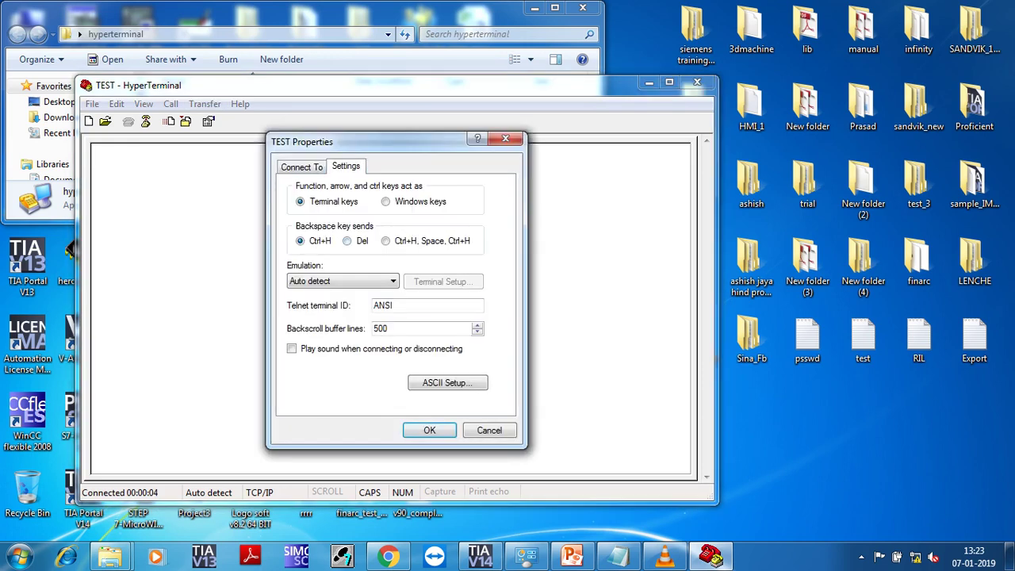
pyautogui.click(447, 382)
pyautogui.press('space')
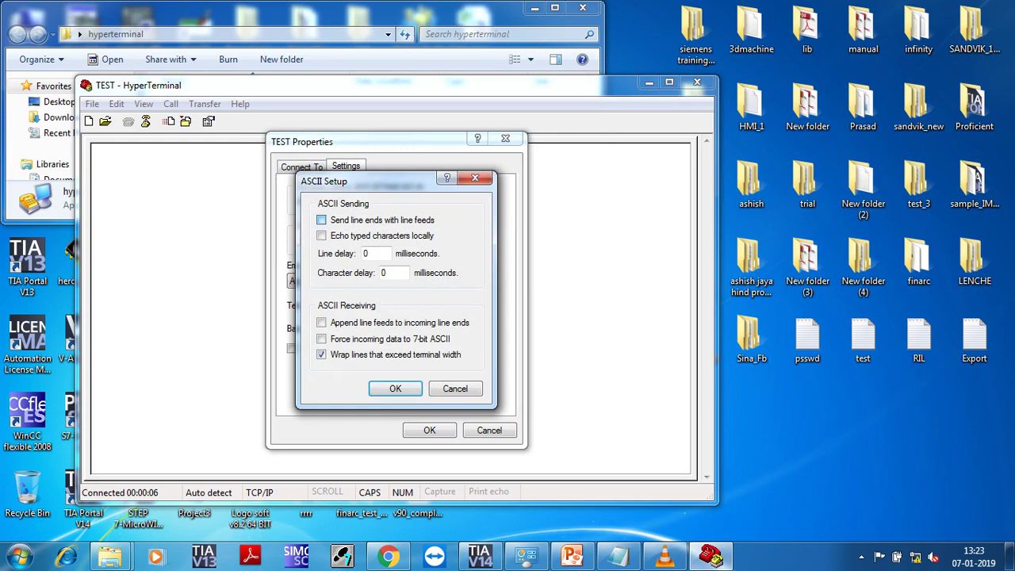
pyautogui.press('Tab')
pyautogui.press('space')
pyautogui.press('space')
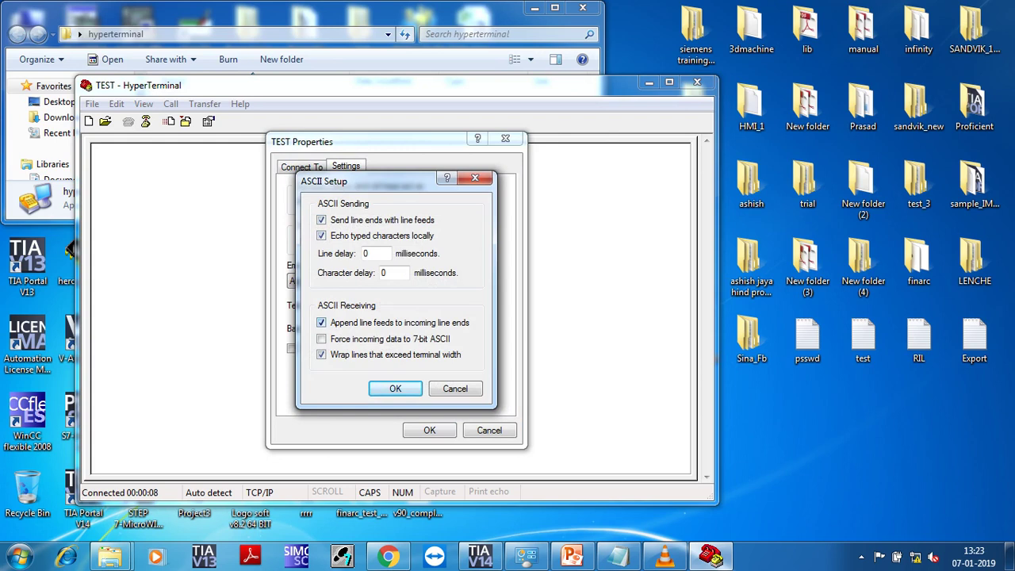
pyautogui.press('Return')
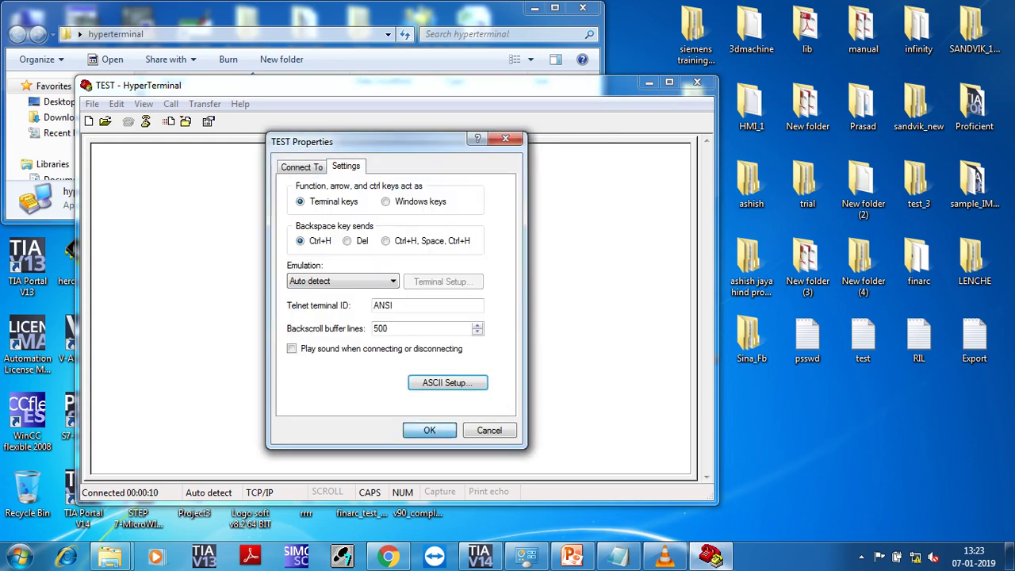
pyautogui.press('Return')
# Send the text file test from the Desktop to the printer over the TEST connection.
pyautogui.click(205, 103)
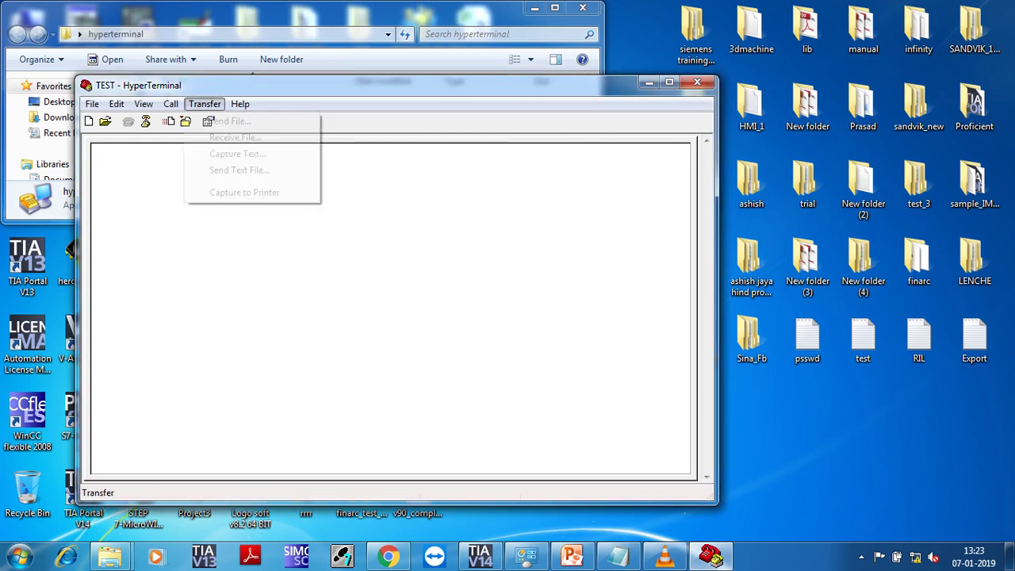
pyautogui.press('Return')
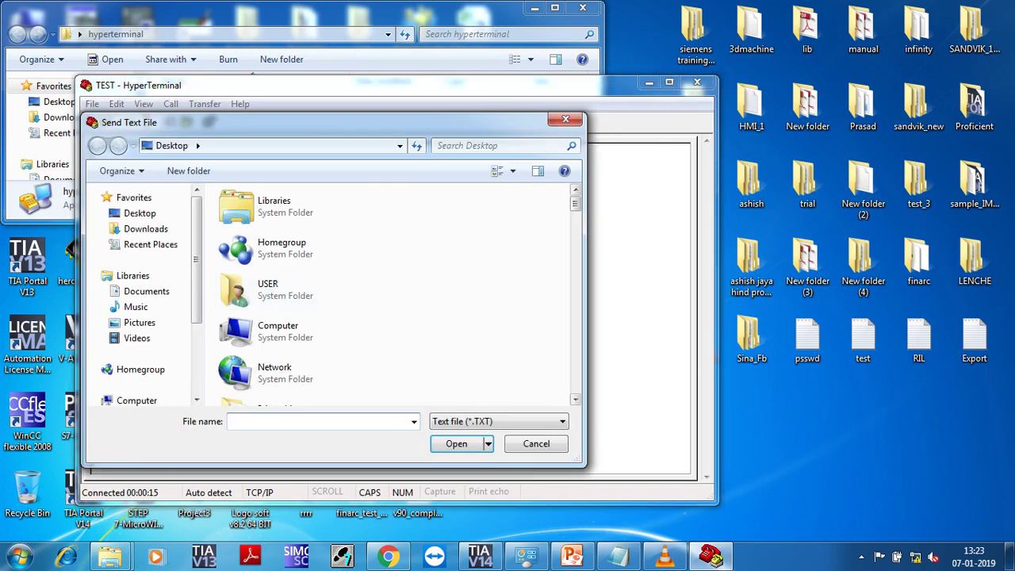
pyautogui.moveTo(575, 203); pyautogui.dragTo(575, 353)
pyautogui.scroll(-6, 317, 373)
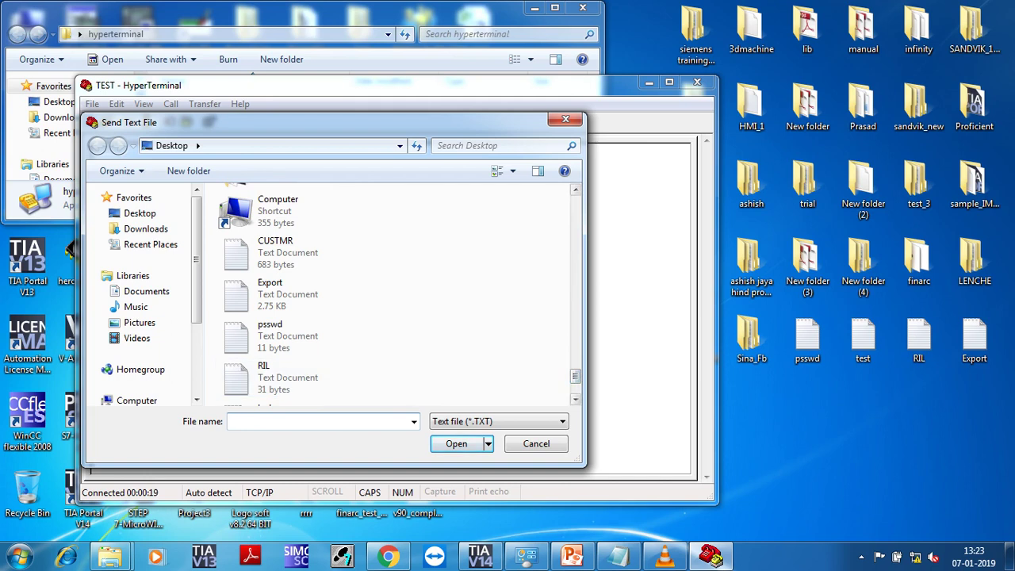
pyautogui.scroll(-2, 309, 349)
pyautogui.click(310, 342)
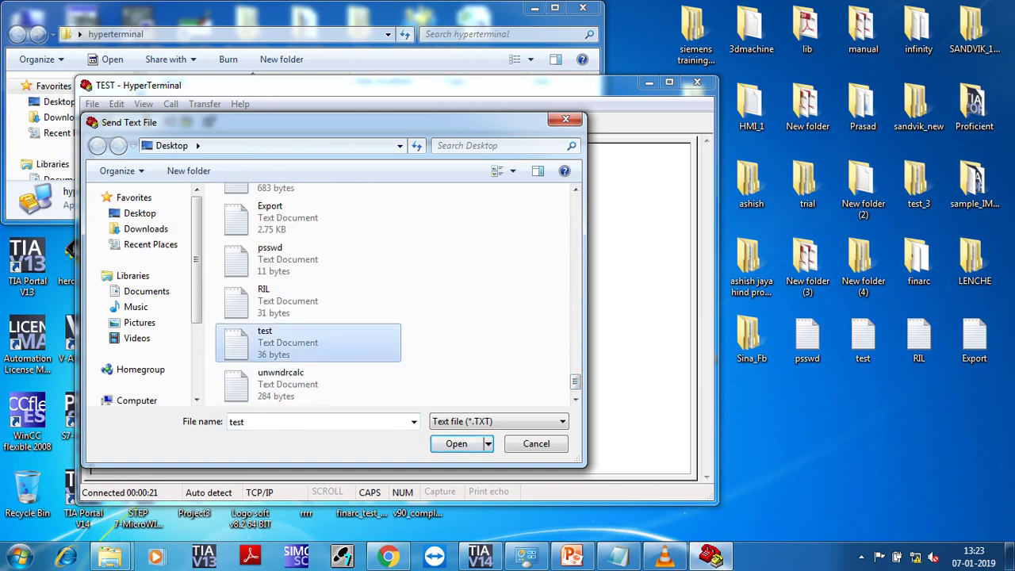
pyautogui.click(455, 443)
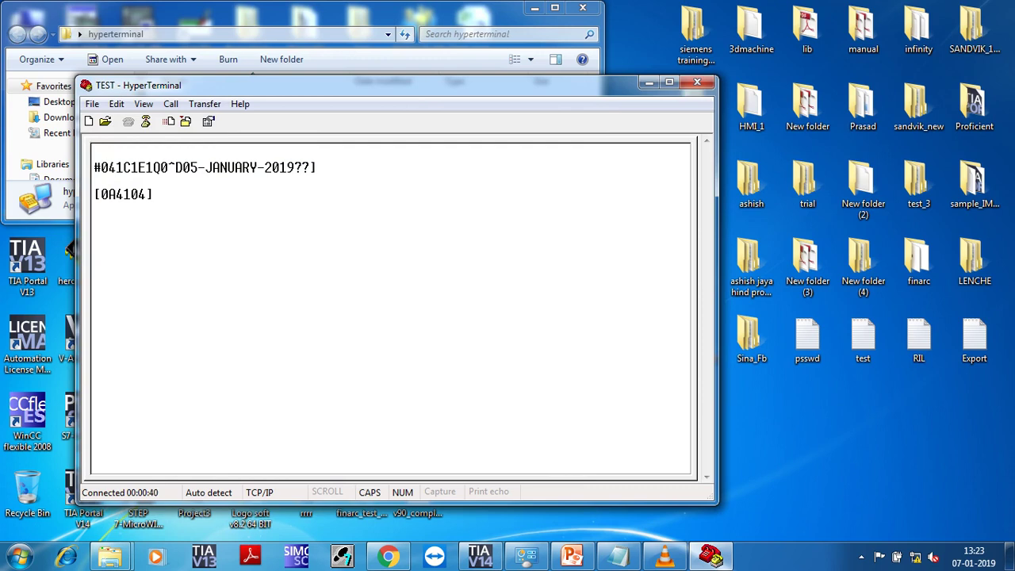
# Disconnect from the printer, save the TEST connection while exiting HyperTerminal, and close the hyperterminal folder window.
pyautogui.click(145, 120)
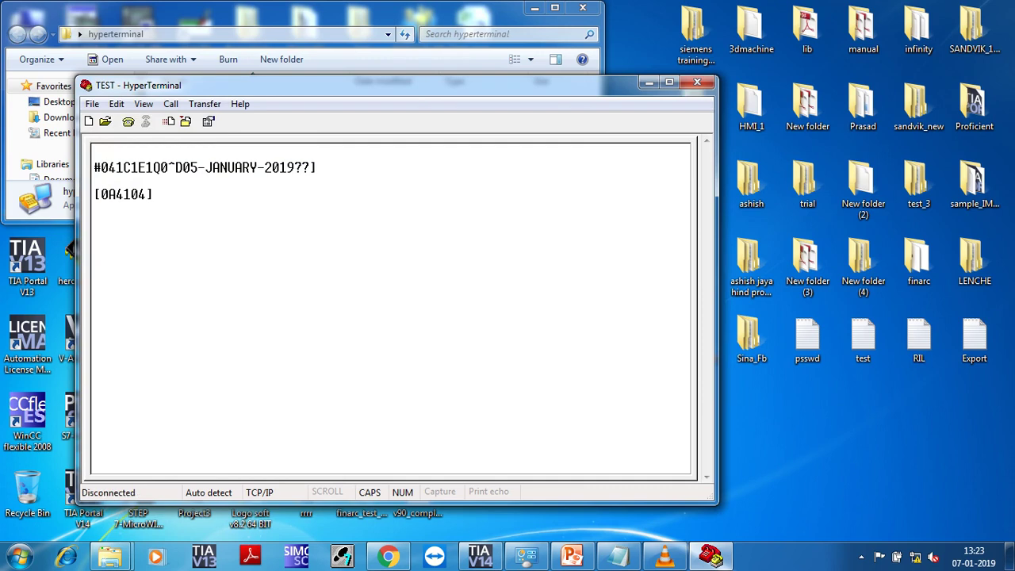
pyautogui.click(696, 81)
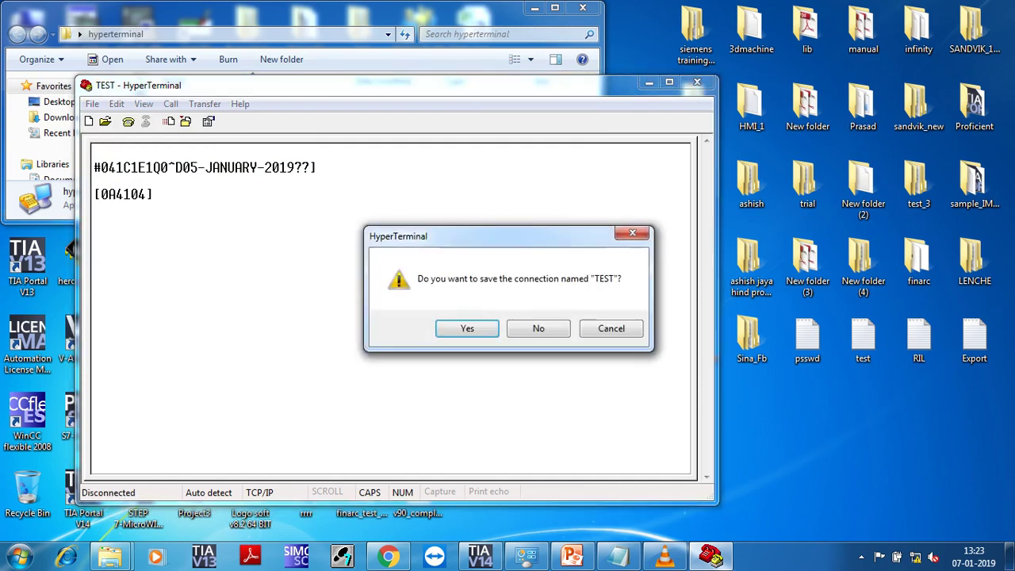
pyautogui.click(467, 328)
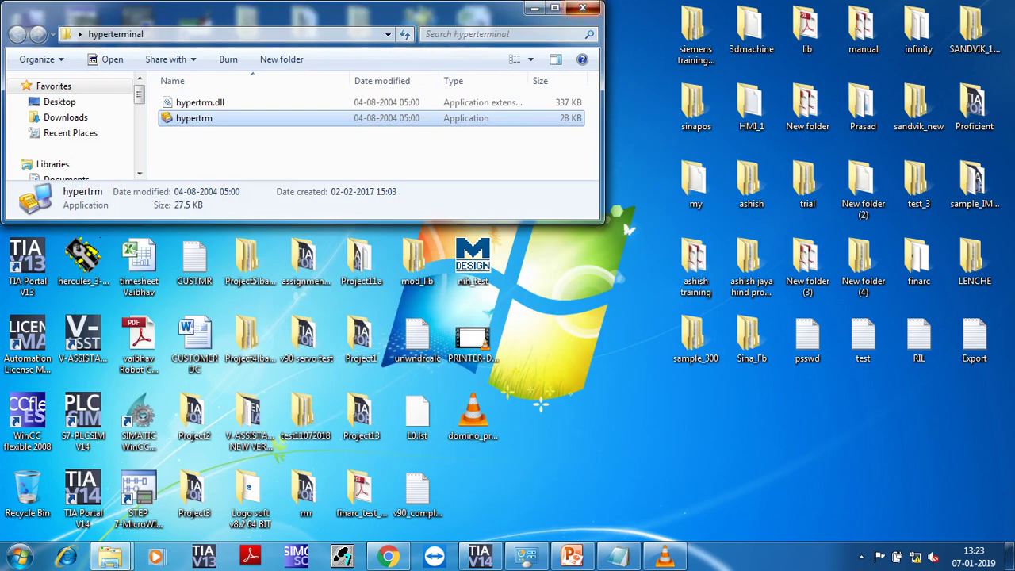
pyautogui.click(584, 7)
pyautogui.click(664, 557)
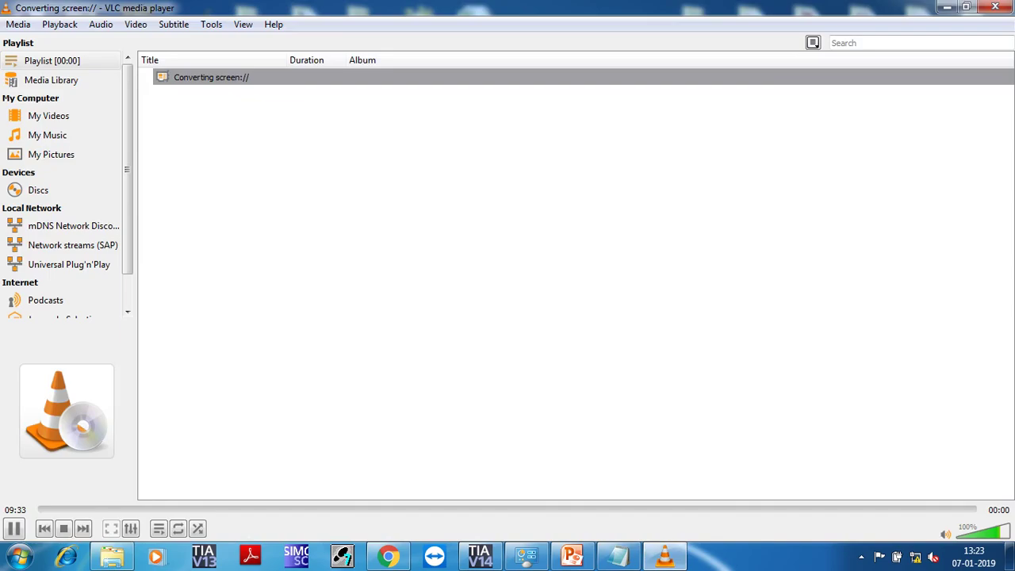